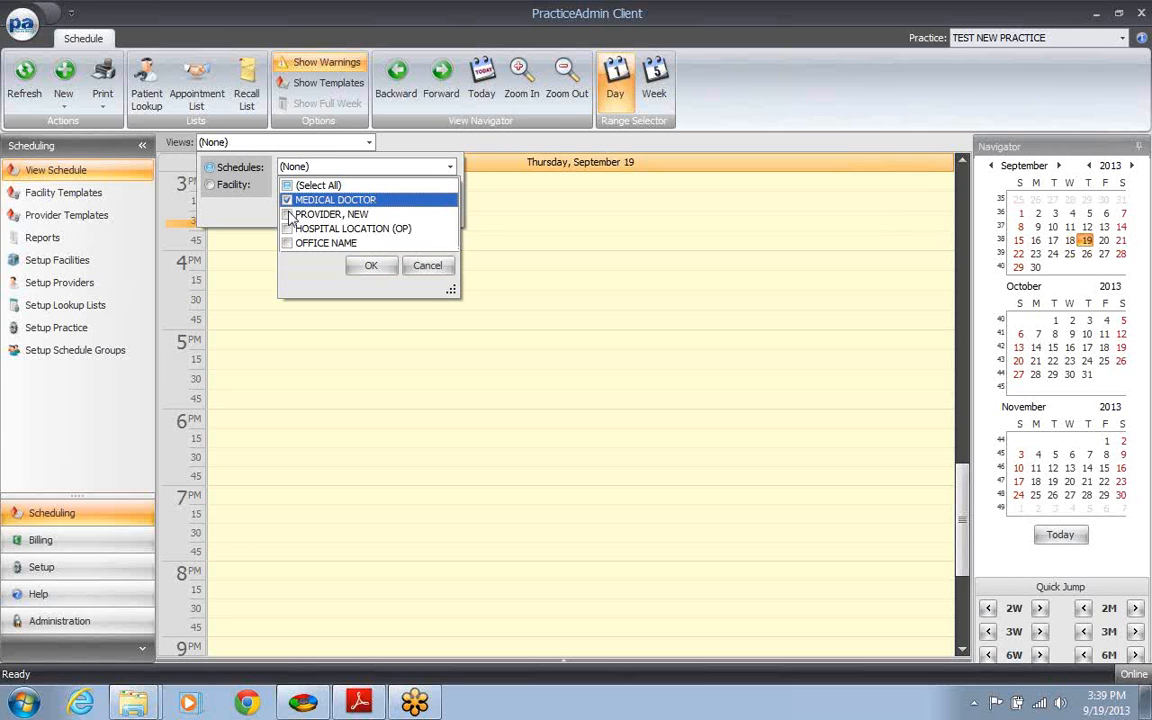
# Display the schedules of MEDICAL DOCTOR and PROVIDER, NEW side by side in the calendar
pyautogui.click(288, 215)
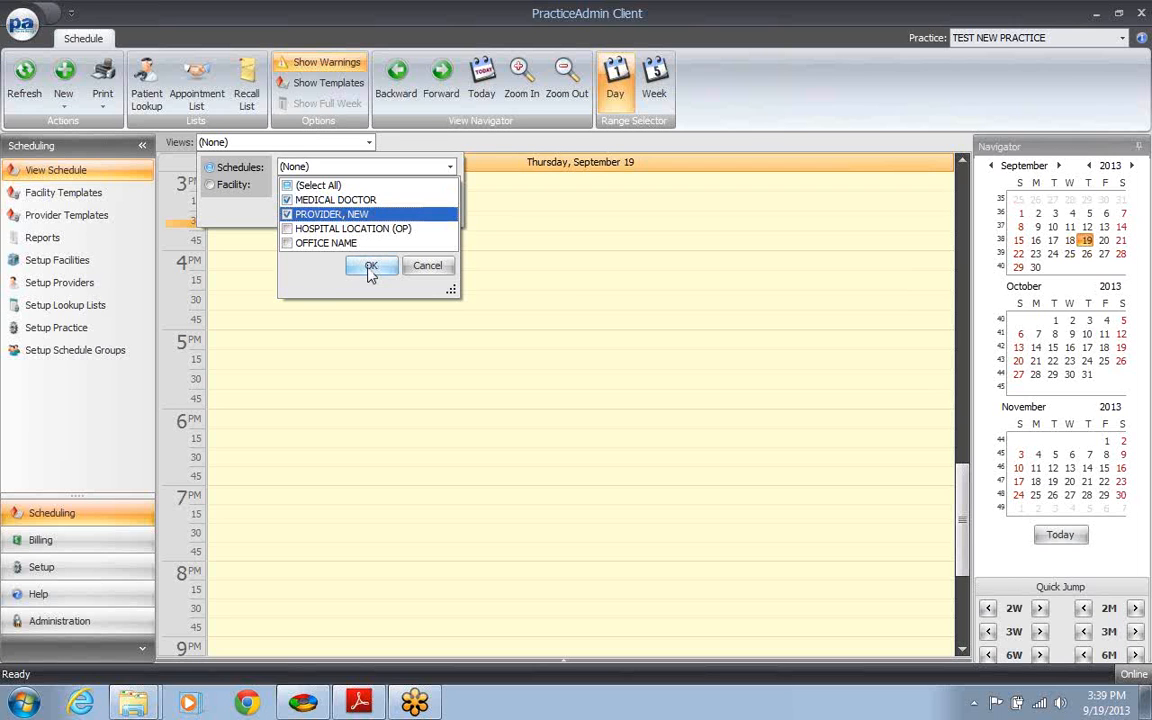
pyautogui.click(370, 267)
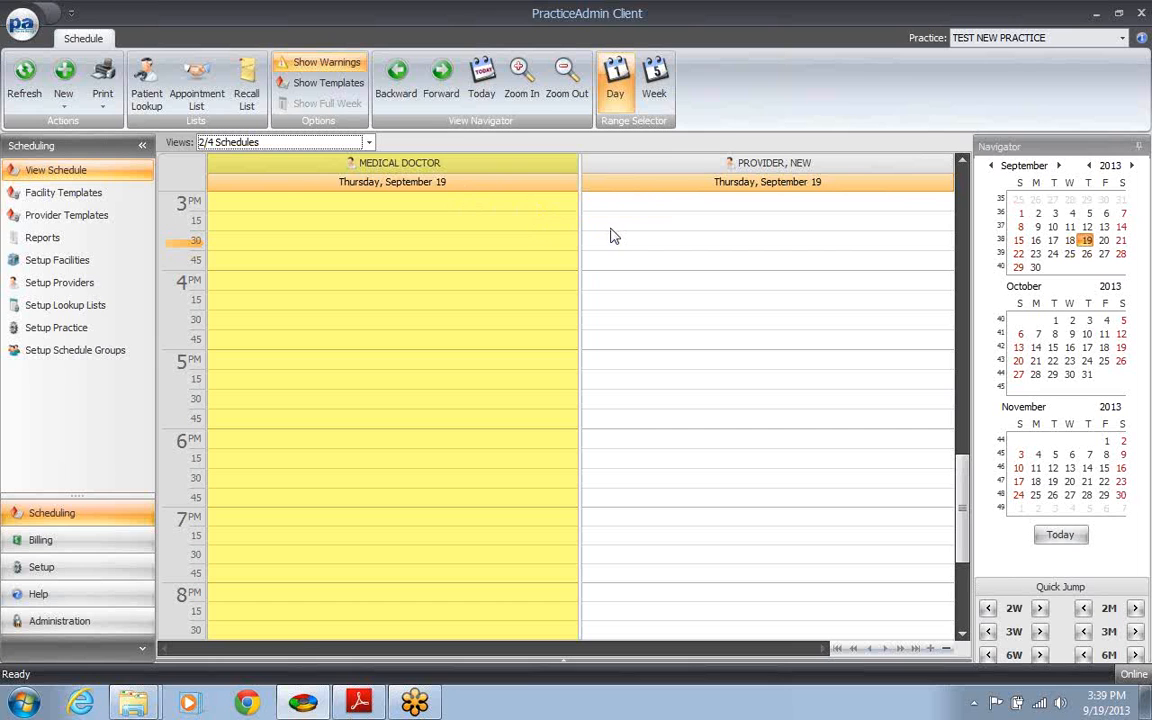
pyautogui.click(886, 98)
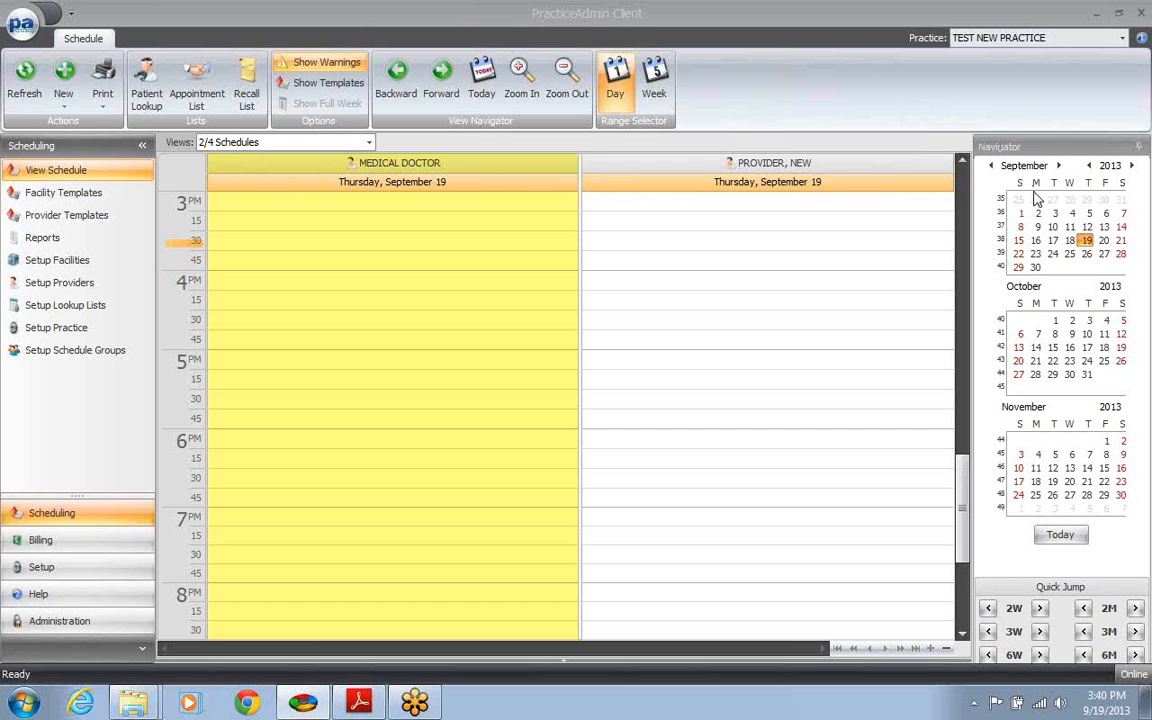
# View both providers' schedules for September 24, 2013, and return the calendar to today's date
pyautogui.click(1052, 256)
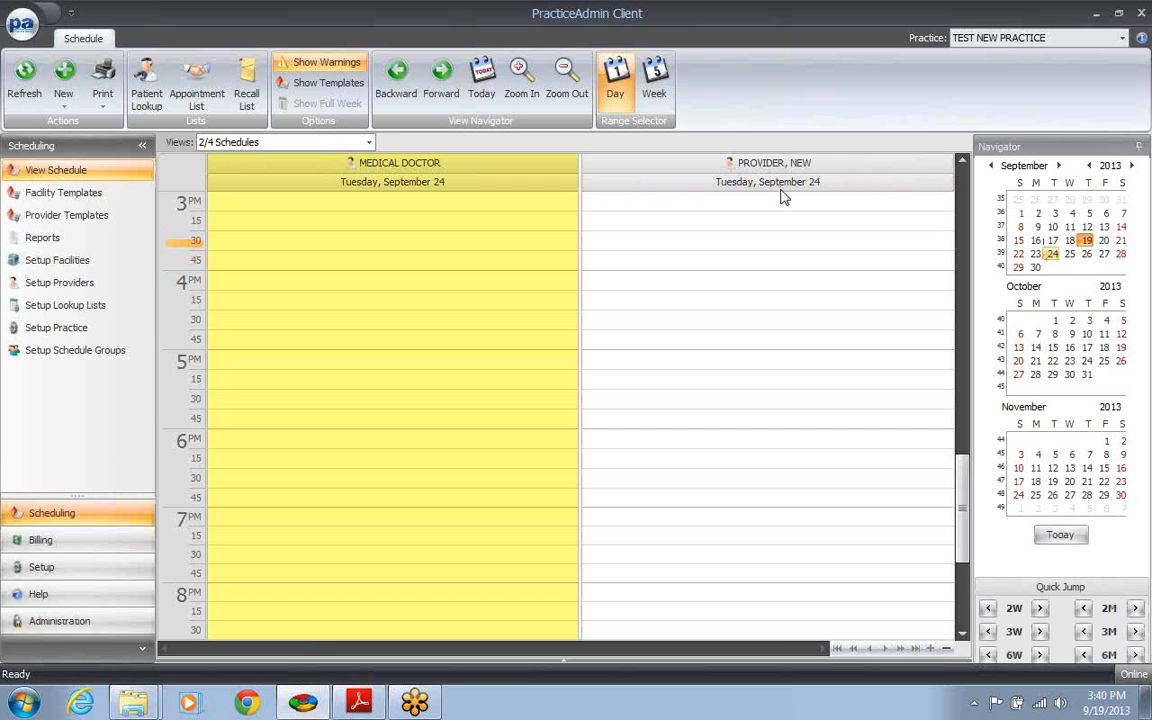
pyautogui.click(1068, 537)
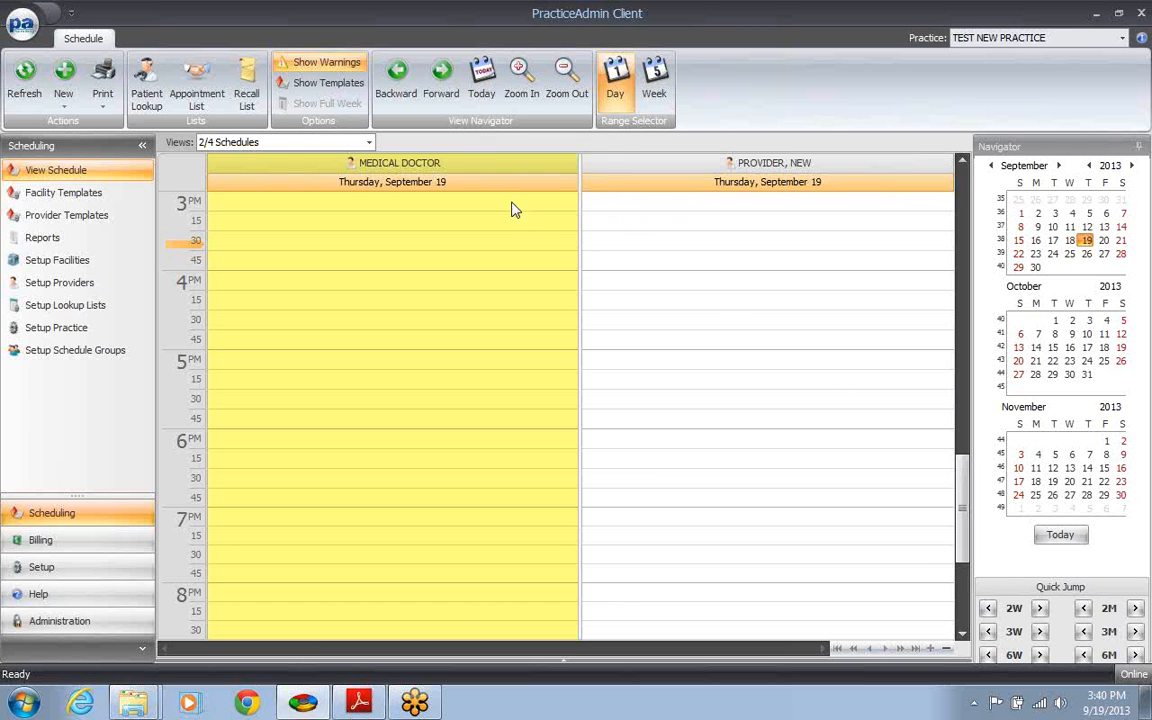
# Look through the weekly schedule of each displayed provider and return to the day view
pyautogui.click(655, 93)
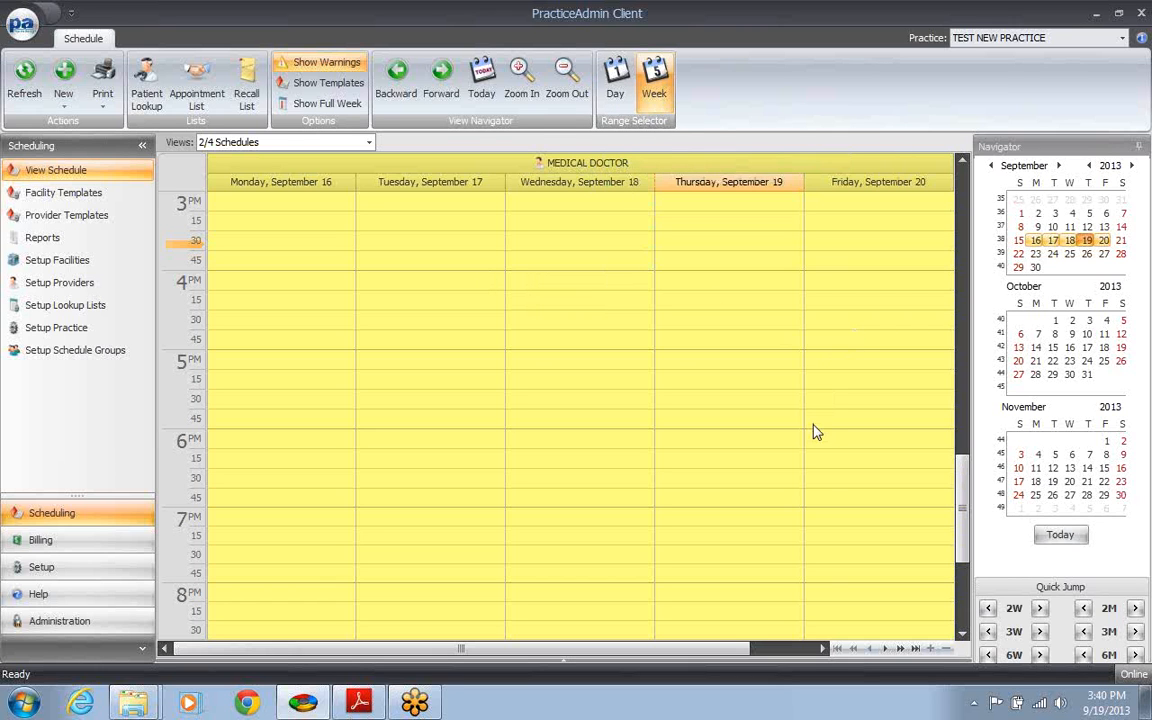
pyautogui.click(822, 650)
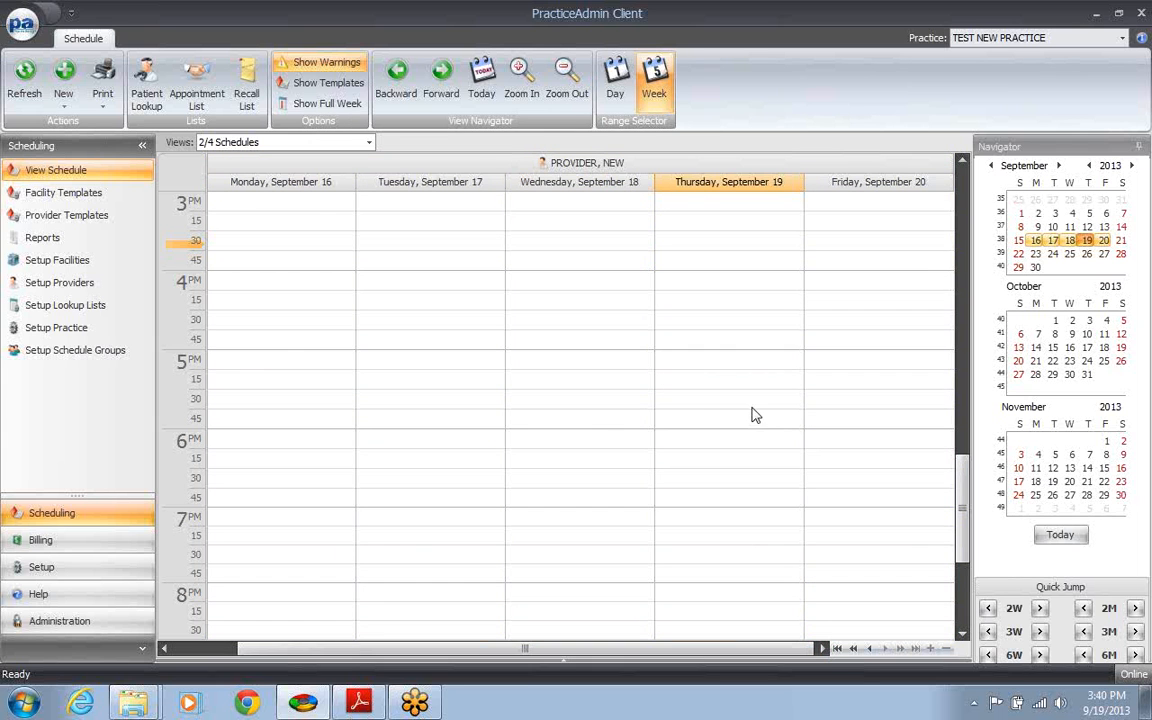
pyautogui.click(166, 650)
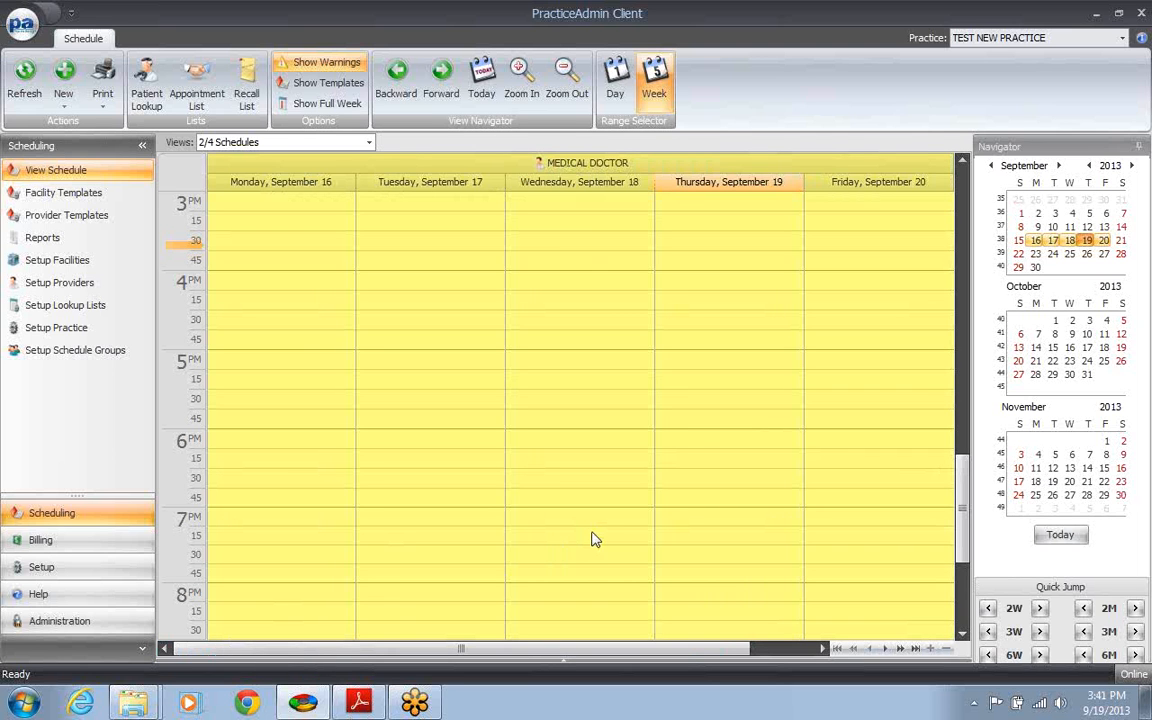
pyautogui.click(631, 90)
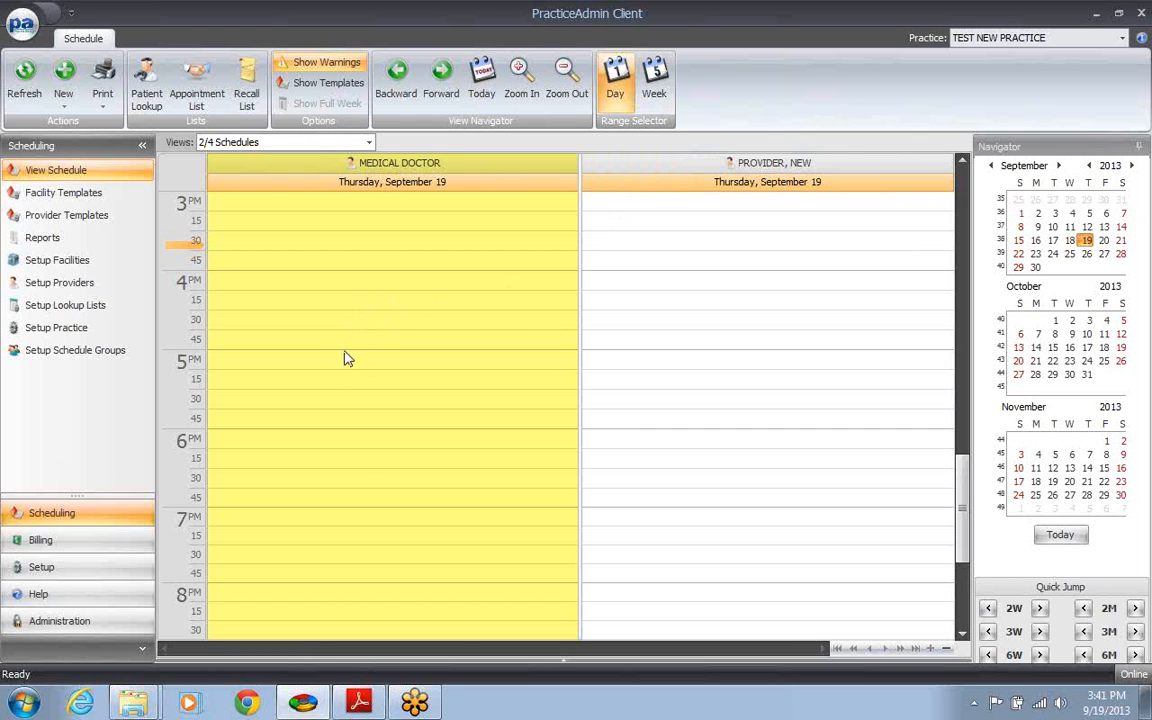
# Start a new appointment at 4:00 PM on Thursday, September 19 in the MEDICAL DOCTOR schedule
pyautogui.click(298, 290)
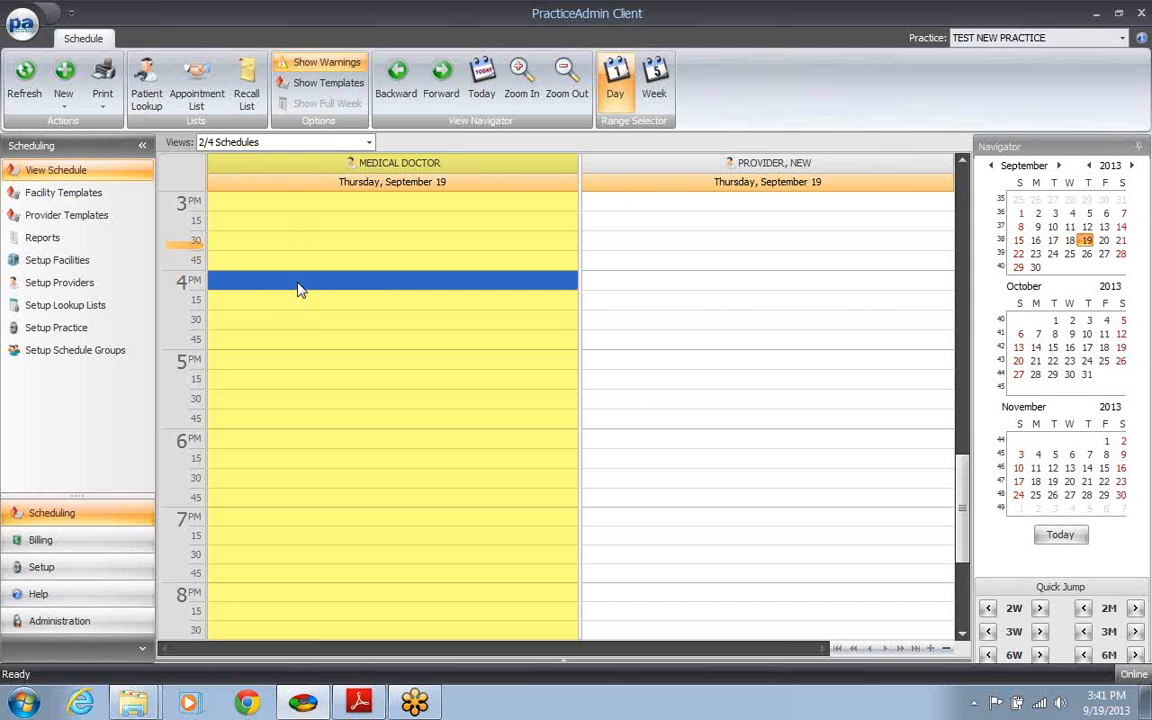
pyautogui.doubleClick(298, 290)
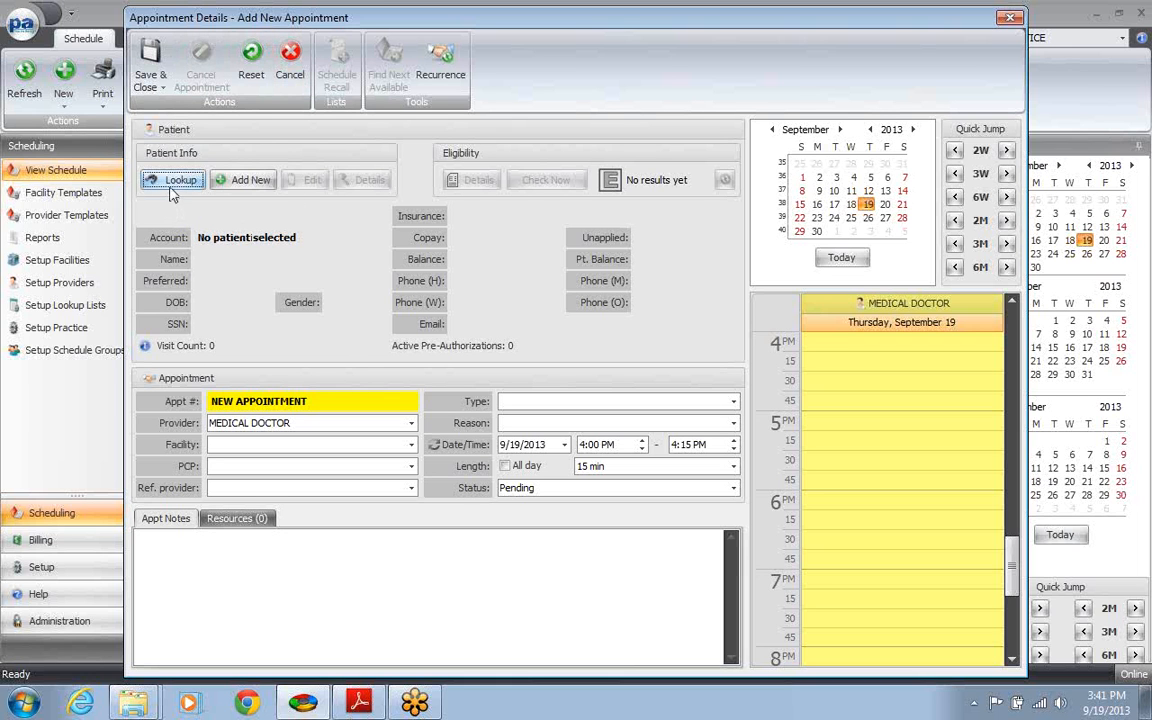
# Add a new patient with last name, first name, date of birth and gender Male, and save the record without an SSN
pyautogui.click(255, 182)
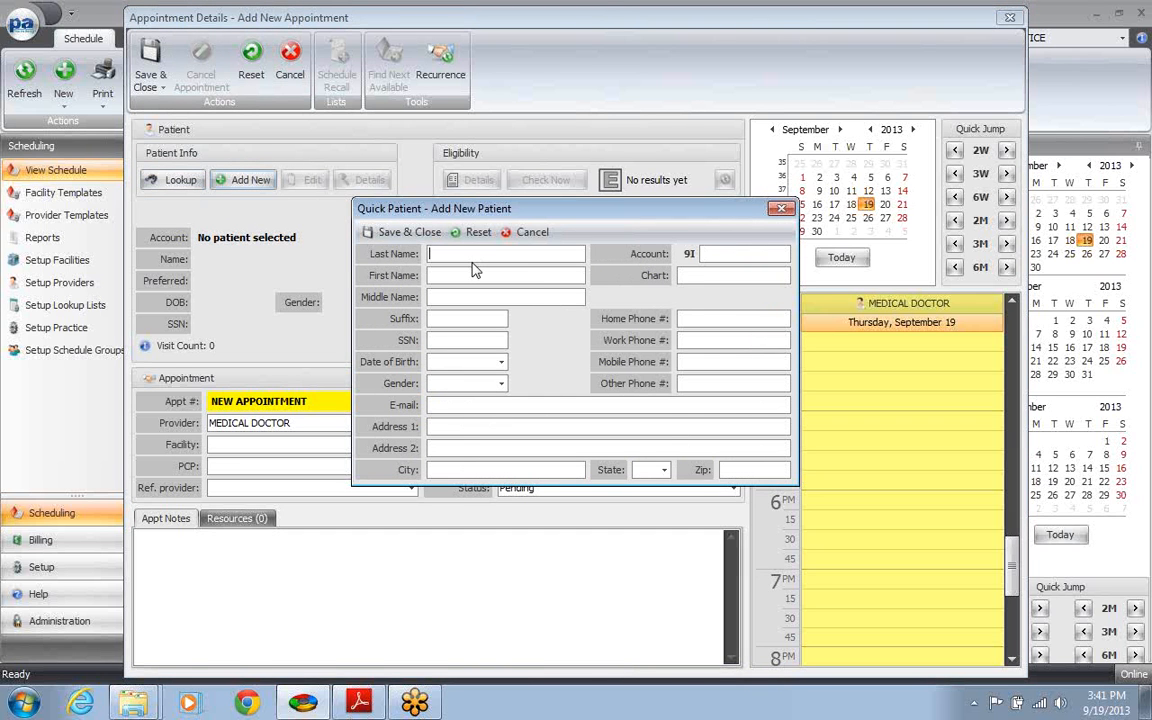
pyautogui.write('TES')
pyautogui.write('PATIENT')
pyautogui.click(437, 361)
pyautogui.write('1/1/2013')
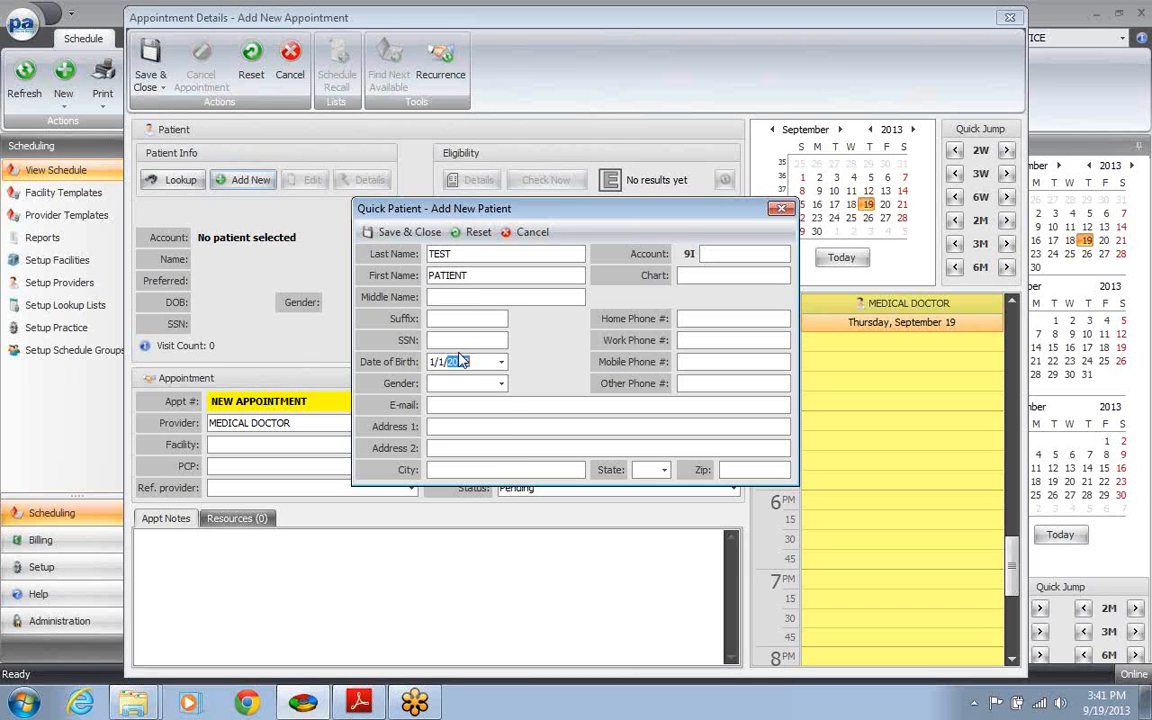
pyautogui.click(501, 384)
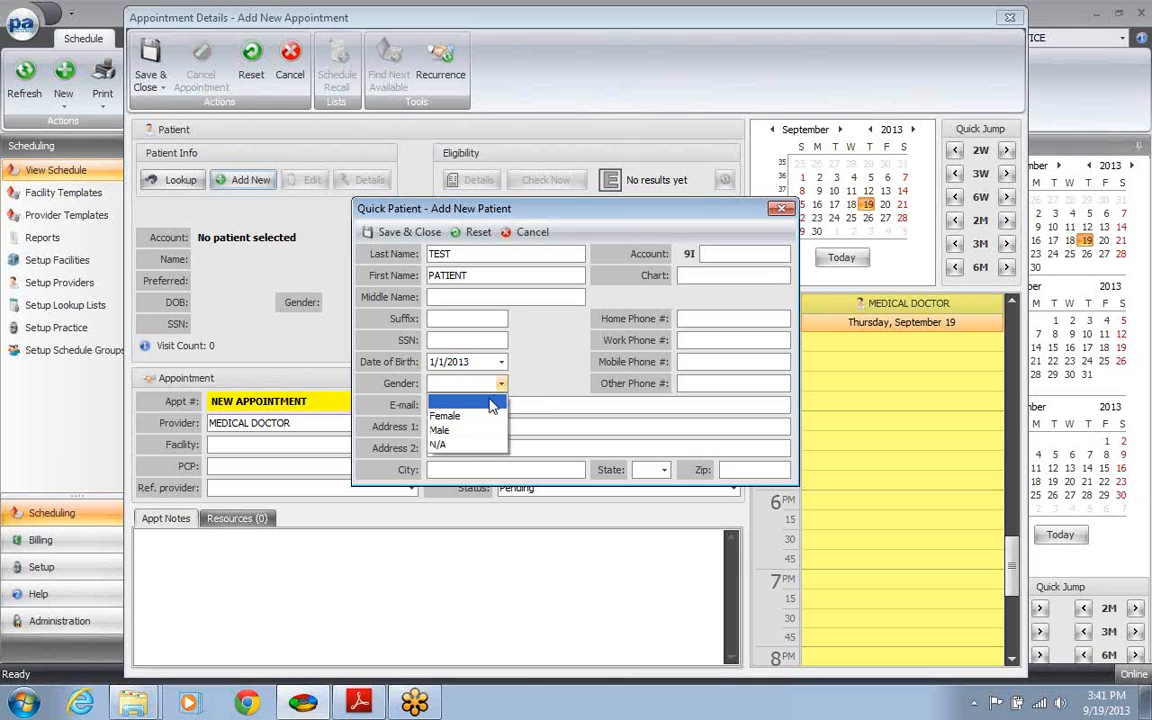
pyautogui.click(466, 430)
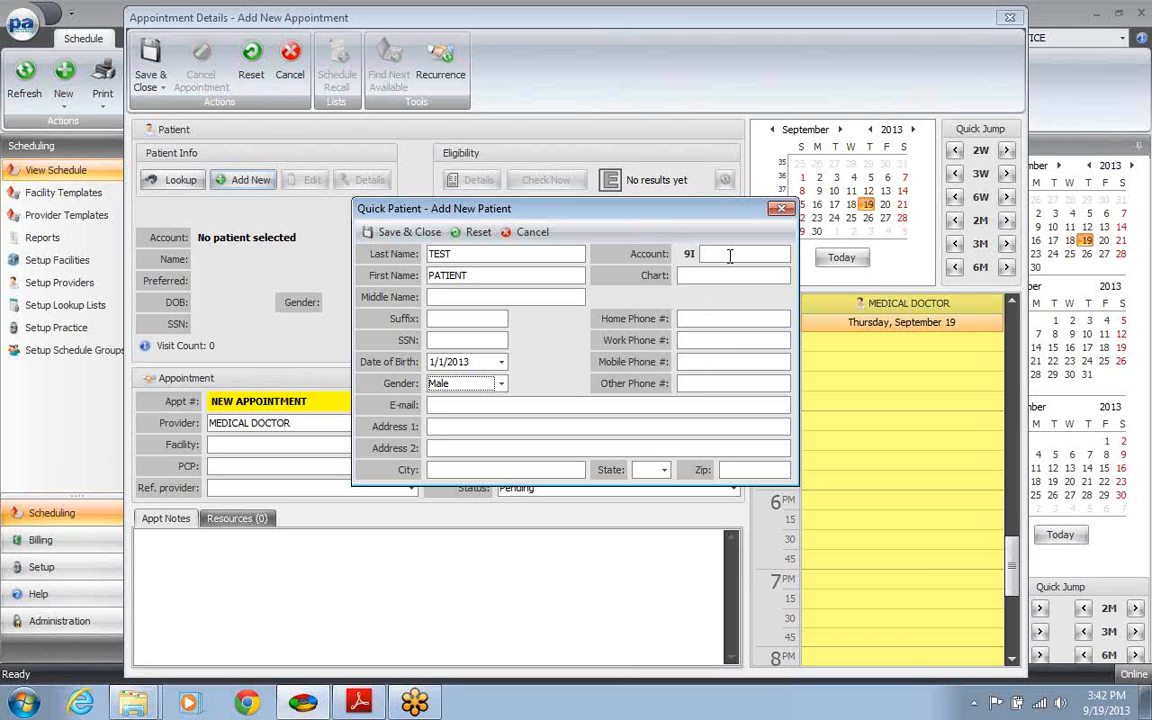
pyautogui.click(398, 233)
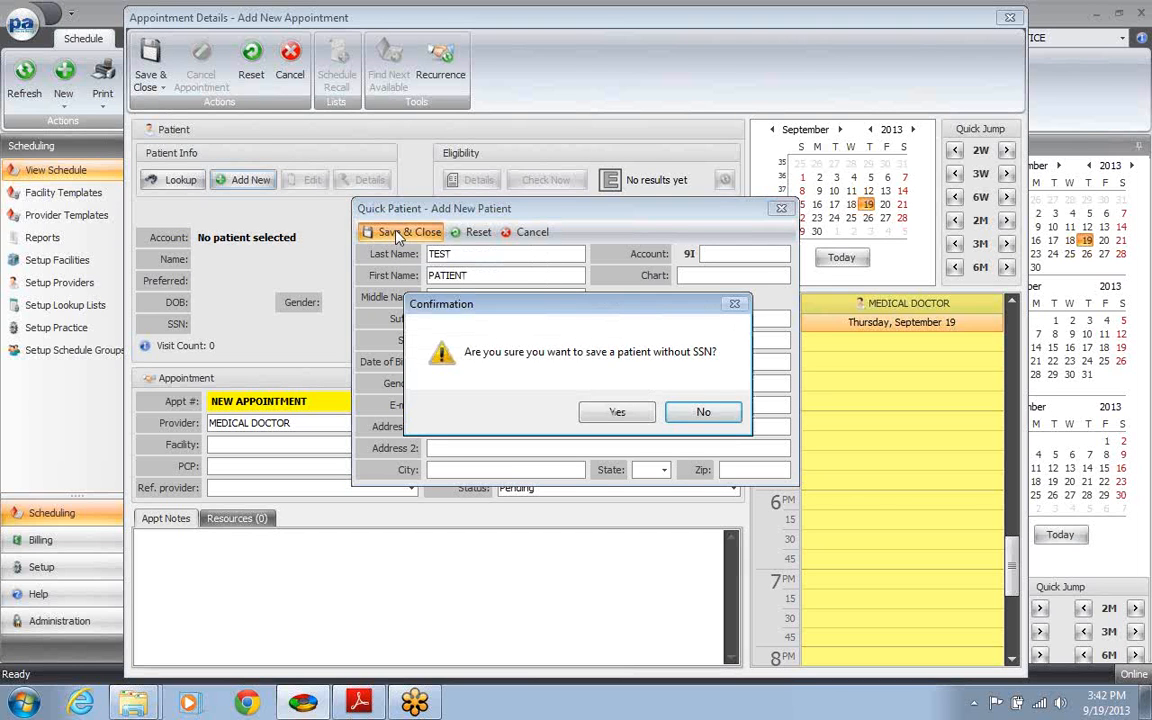
pyautogui.click(615, 415)
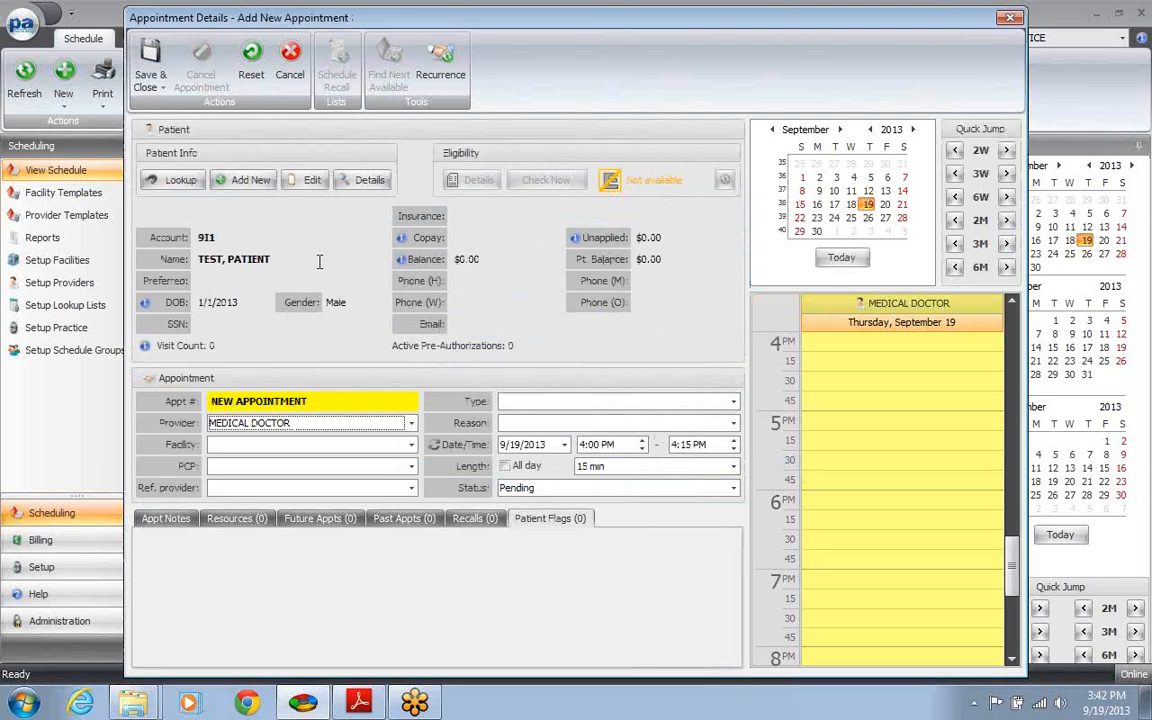
# Set the appointment's facility to OFFICE NAME and its type to New Patient
pyautogui.click(411, 446)
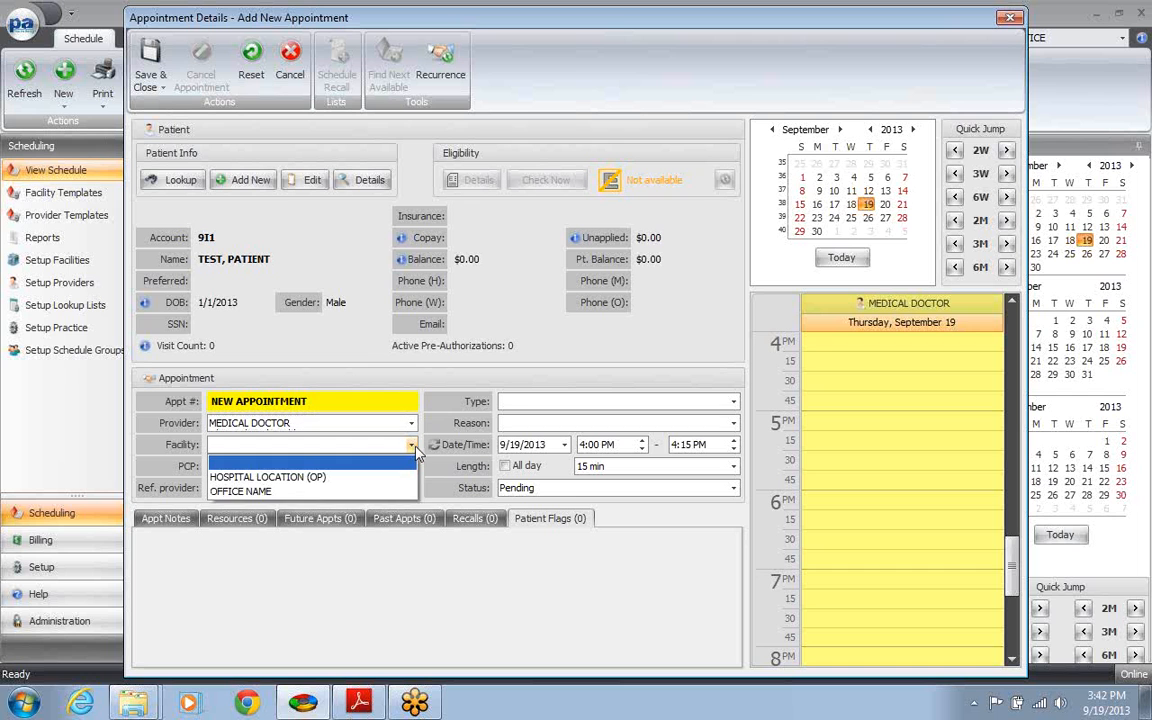
pyautogui.click(349, 492)
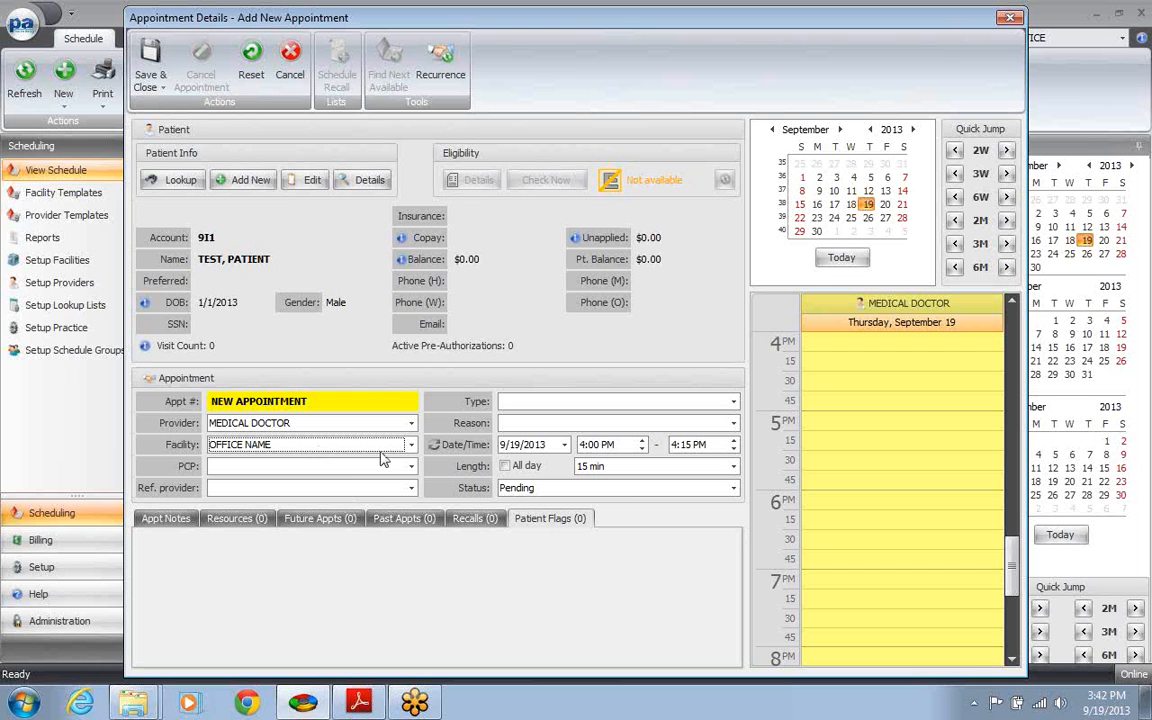
pyautogui.click(527, 404)
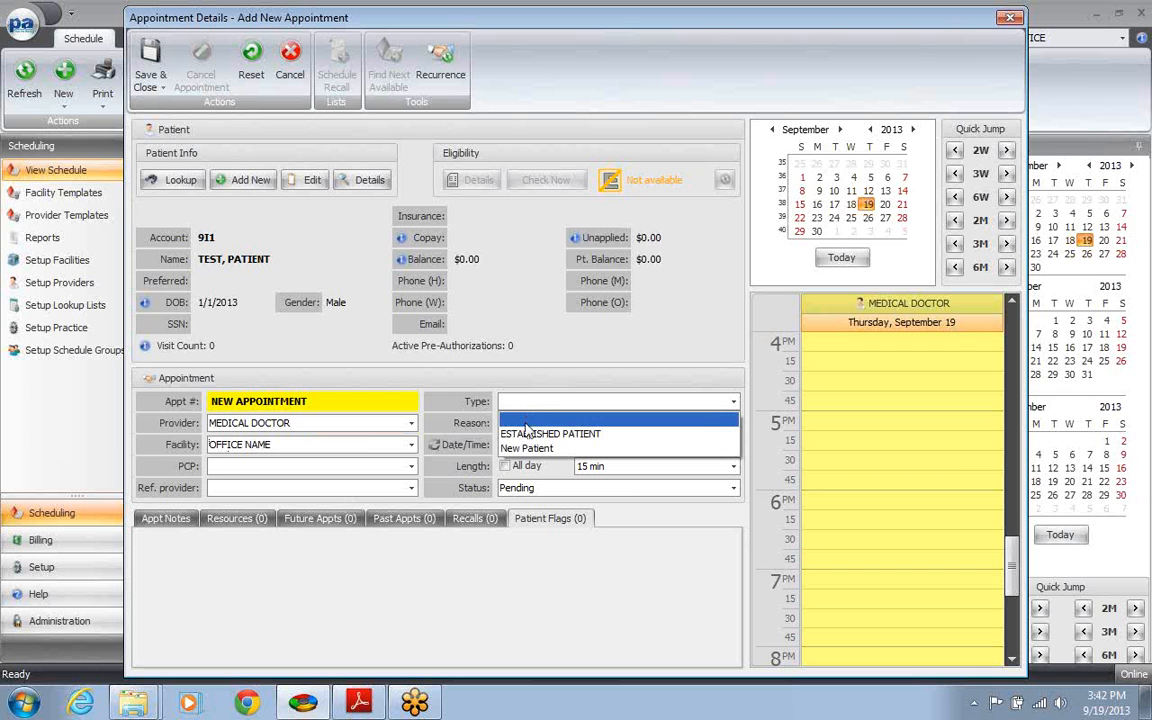
pyautogui.click(532, 452)
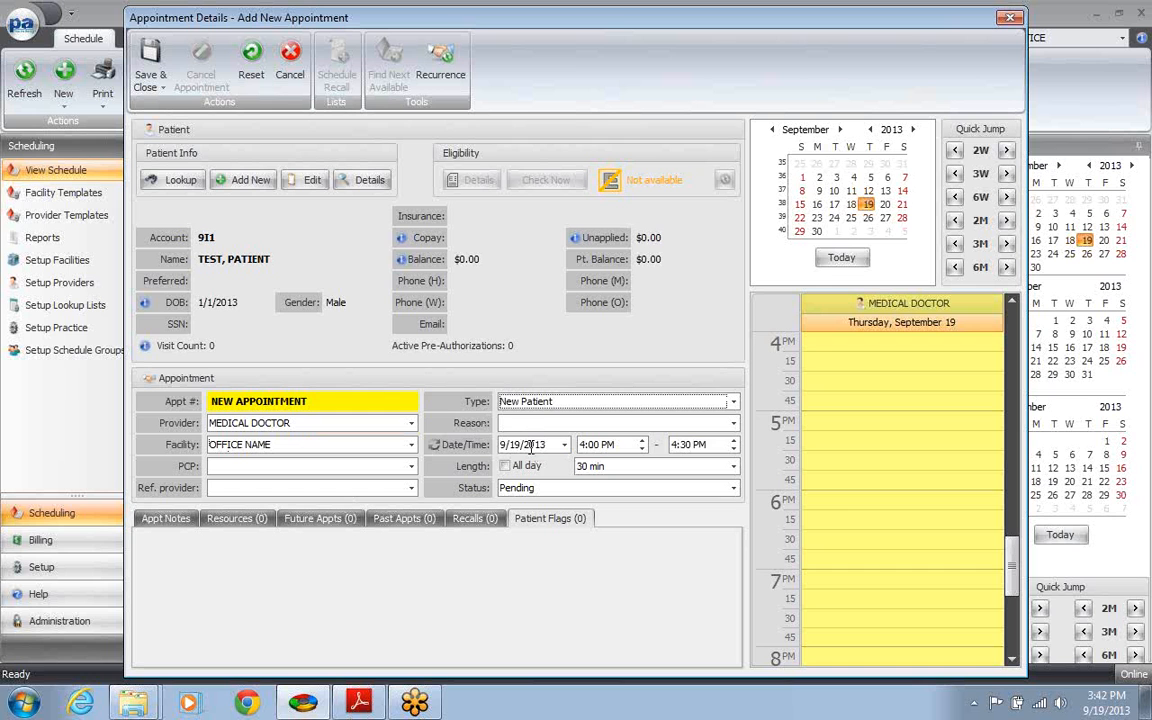
pyautogui.click(573, 430)
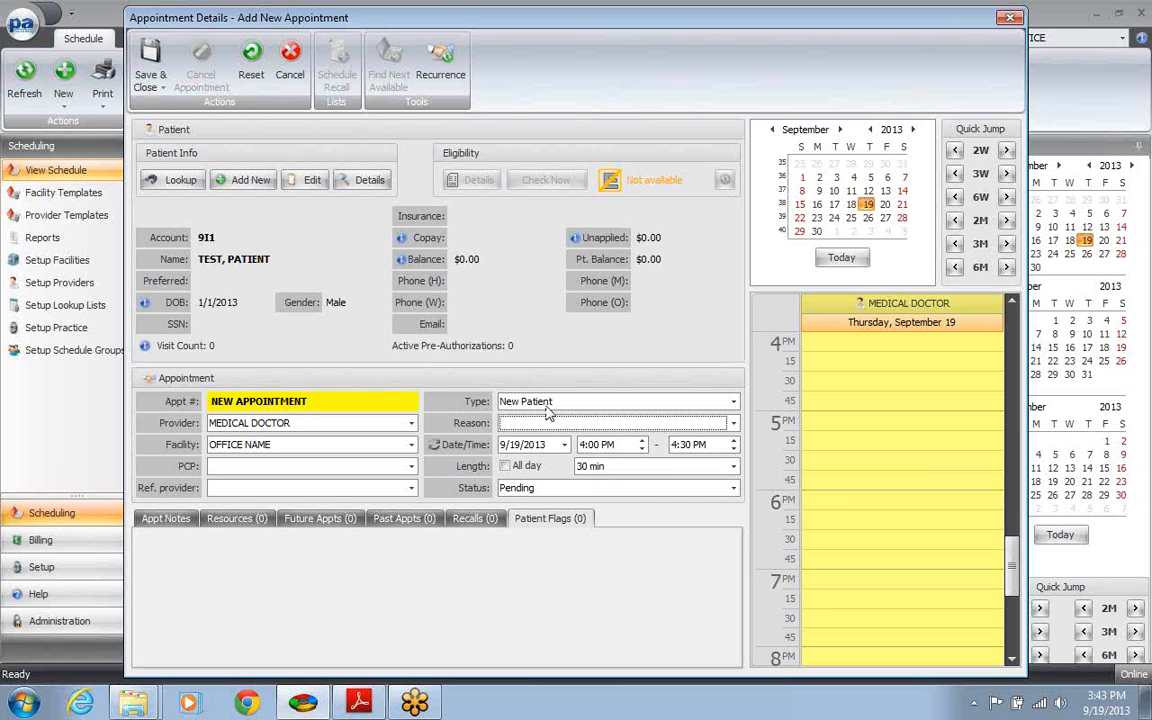
# Choose an appointment length of 30 min and review the status options, keeping Pending
pyautogui.click(611, 471)
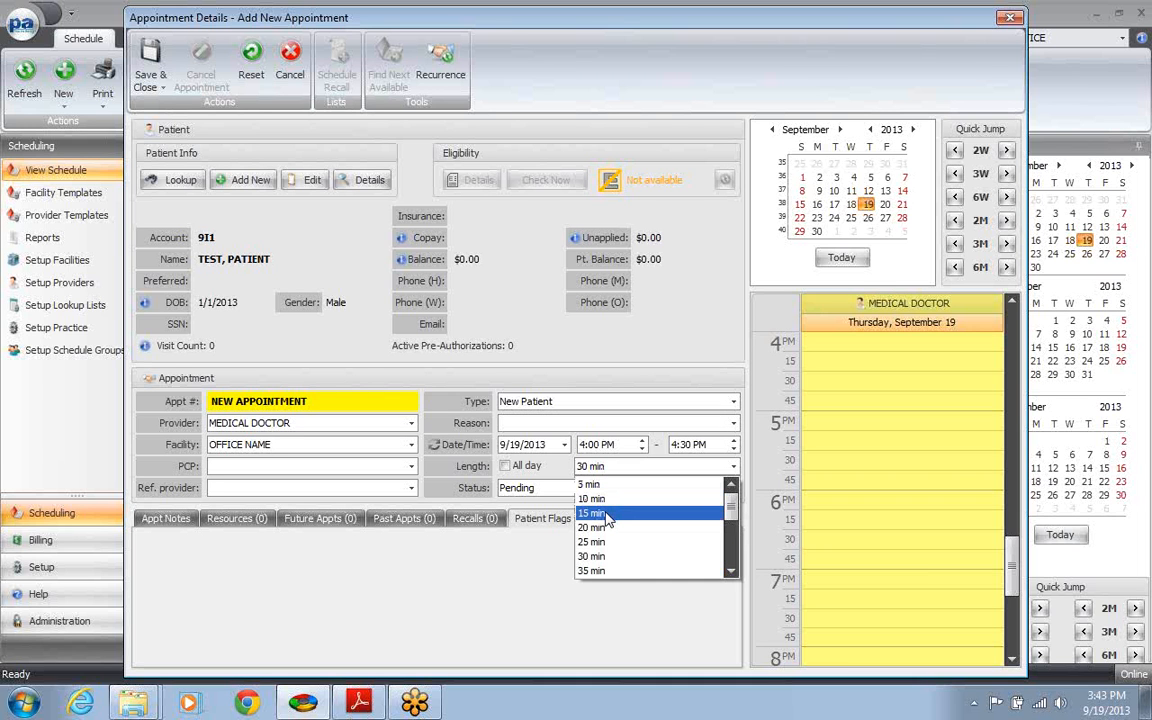
pyautogui.click(733, 571)
pyautogui.click(733, 571)
pyautogui.click(733, 571)
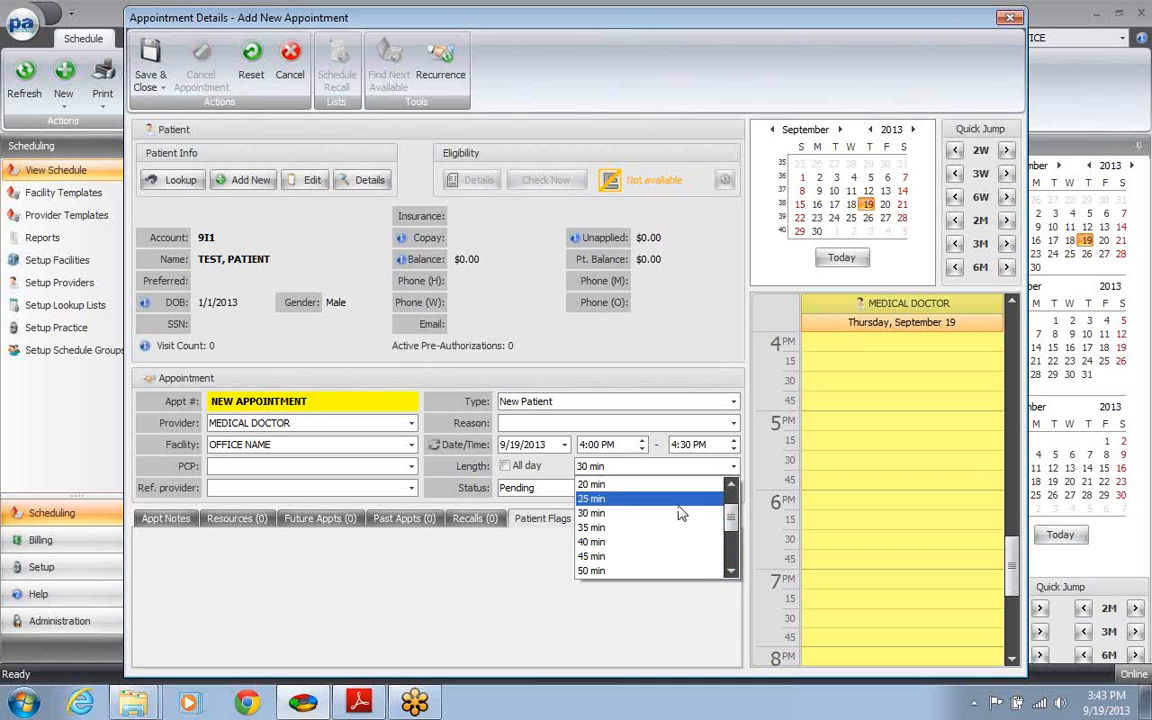
pyautogui.click(672, 514)
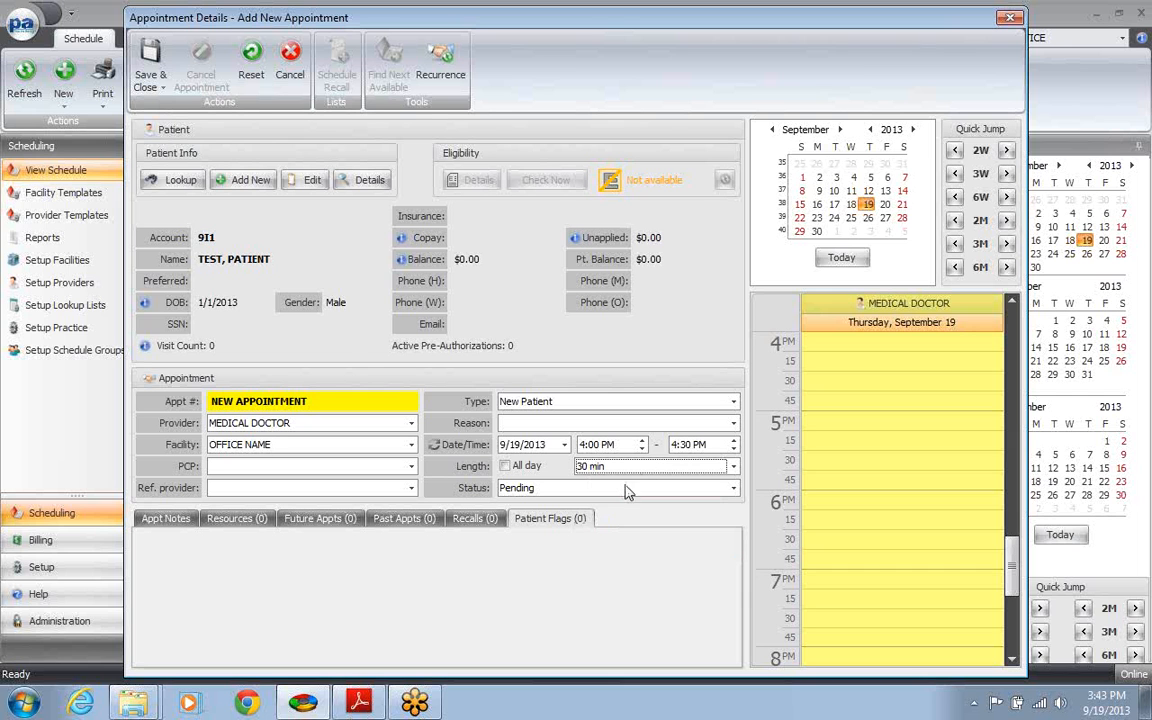
pyautogui.click(625, 488)
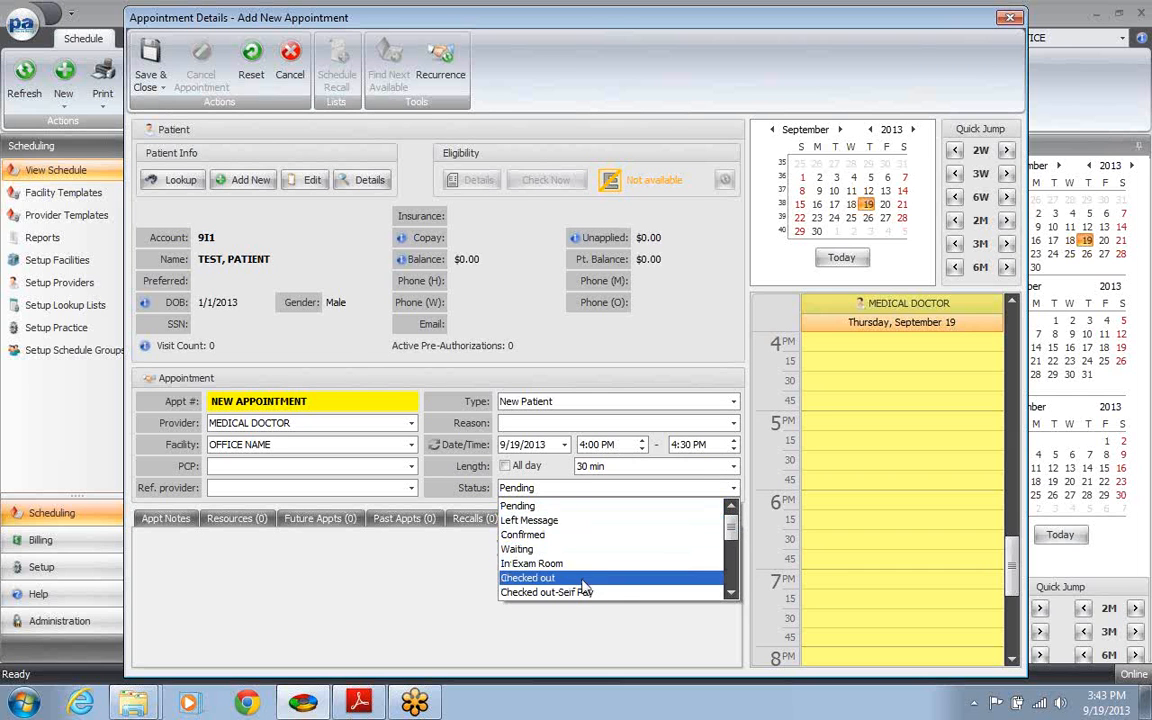
pyautogui.click(579, 494)
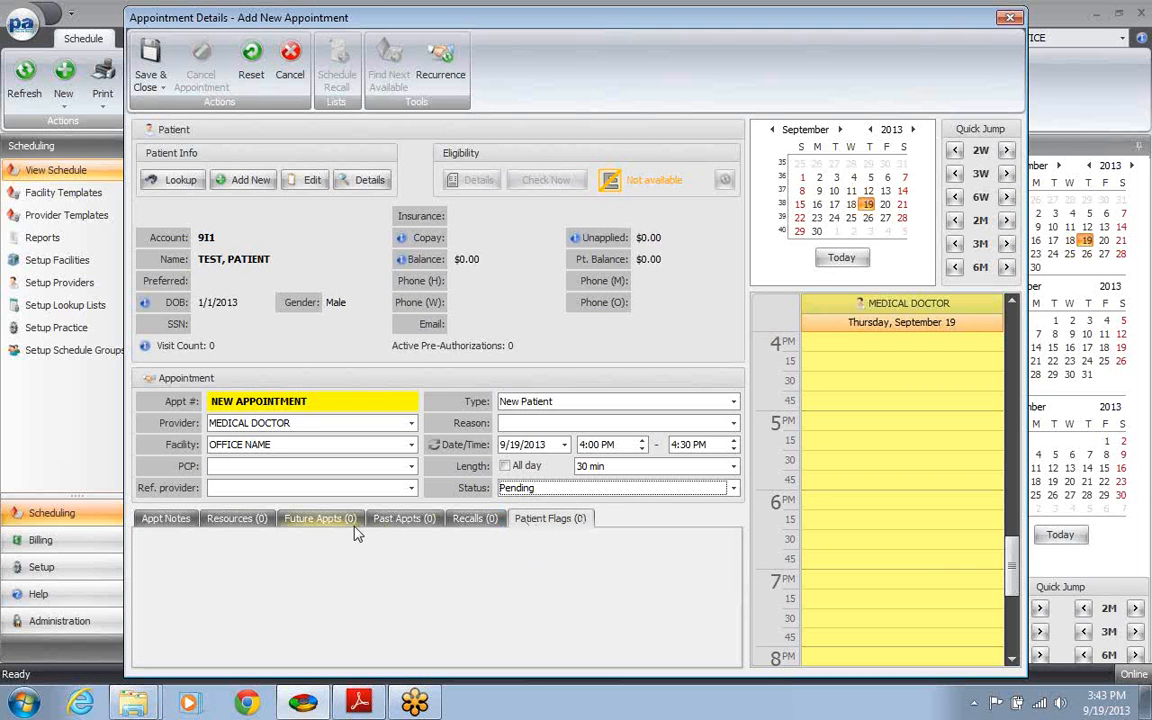
# Add the appointment note "Freehand notes"
pyautogui.click(163, 519)
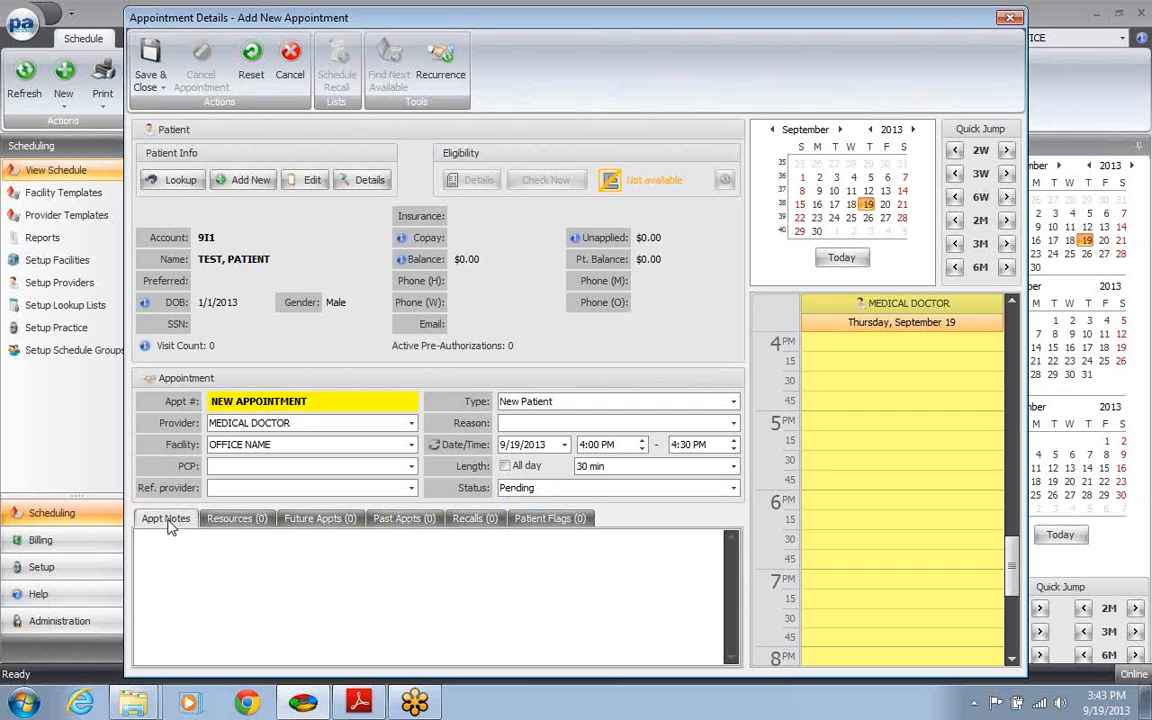
pyautogui.write('Freehand notes')
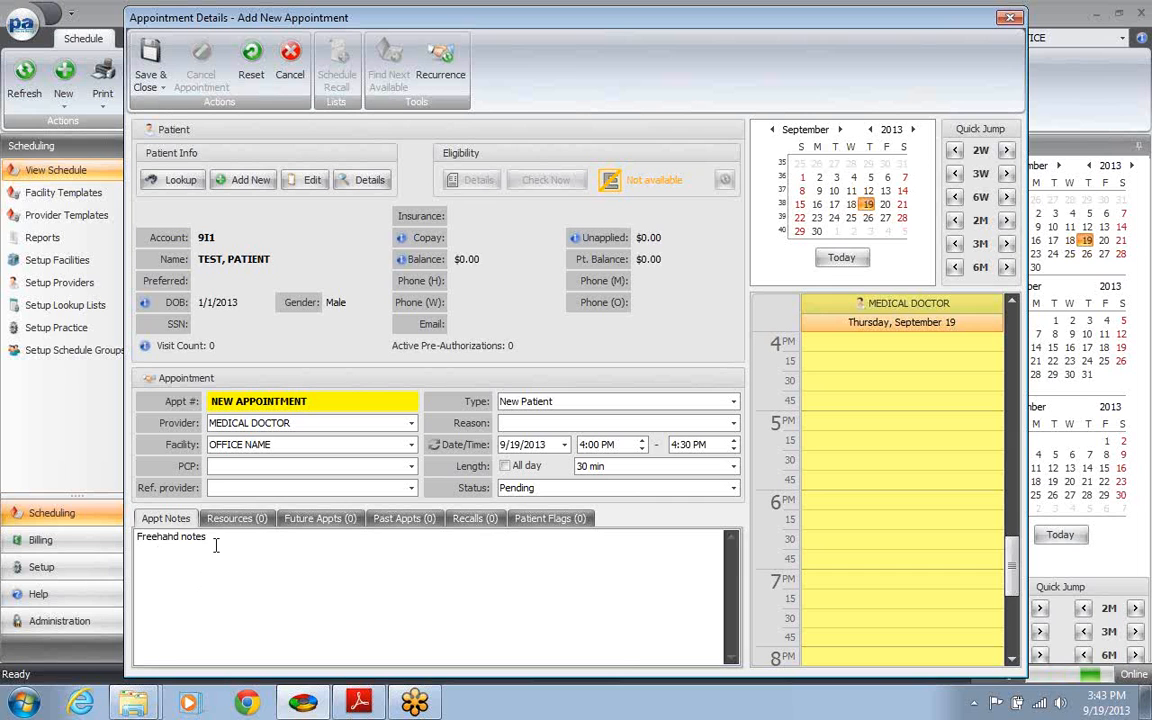
# Review the appointment's resources and the patient's future appointments, past appointments, recalls and flags
pyautogui.click(236, 520)
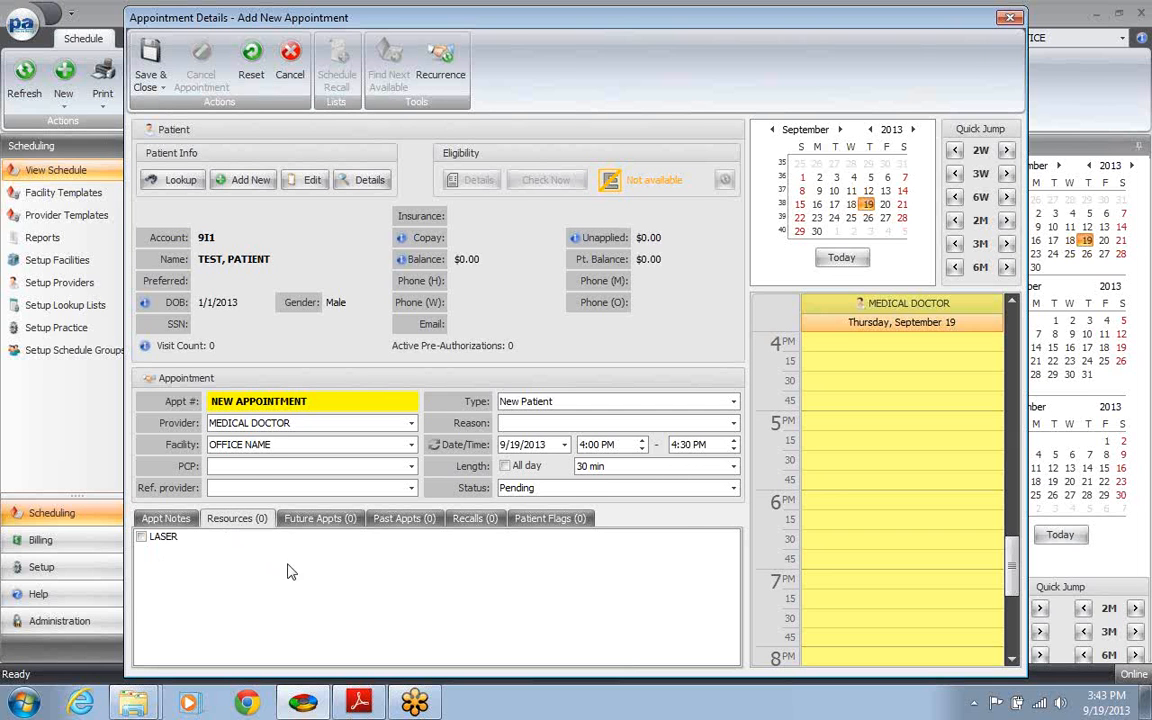
pyautogui.click(335, 526)
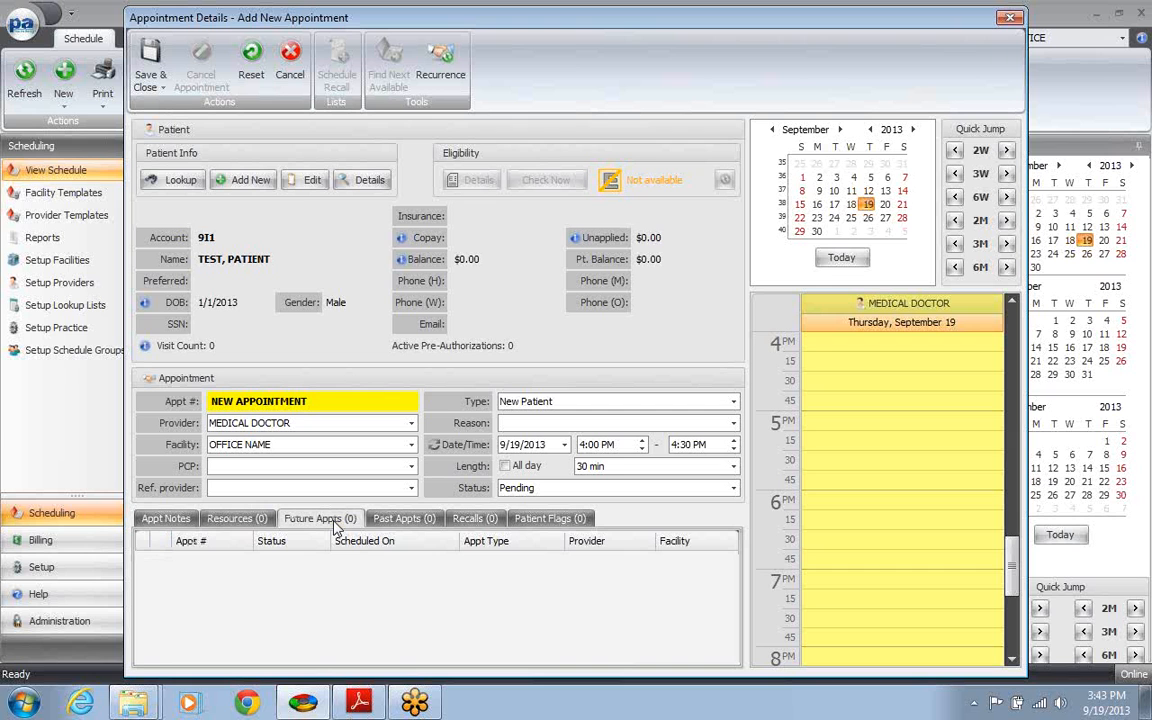
pyautogui.click(405, 524)
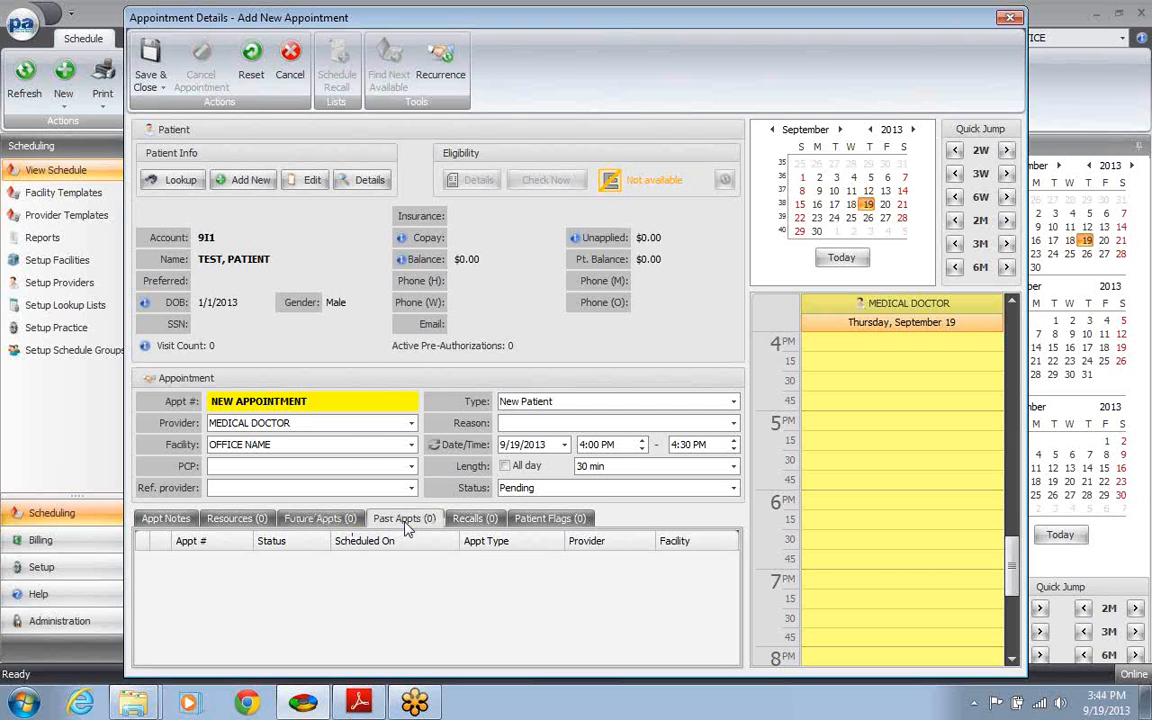
pyautogui.click(478, 523)
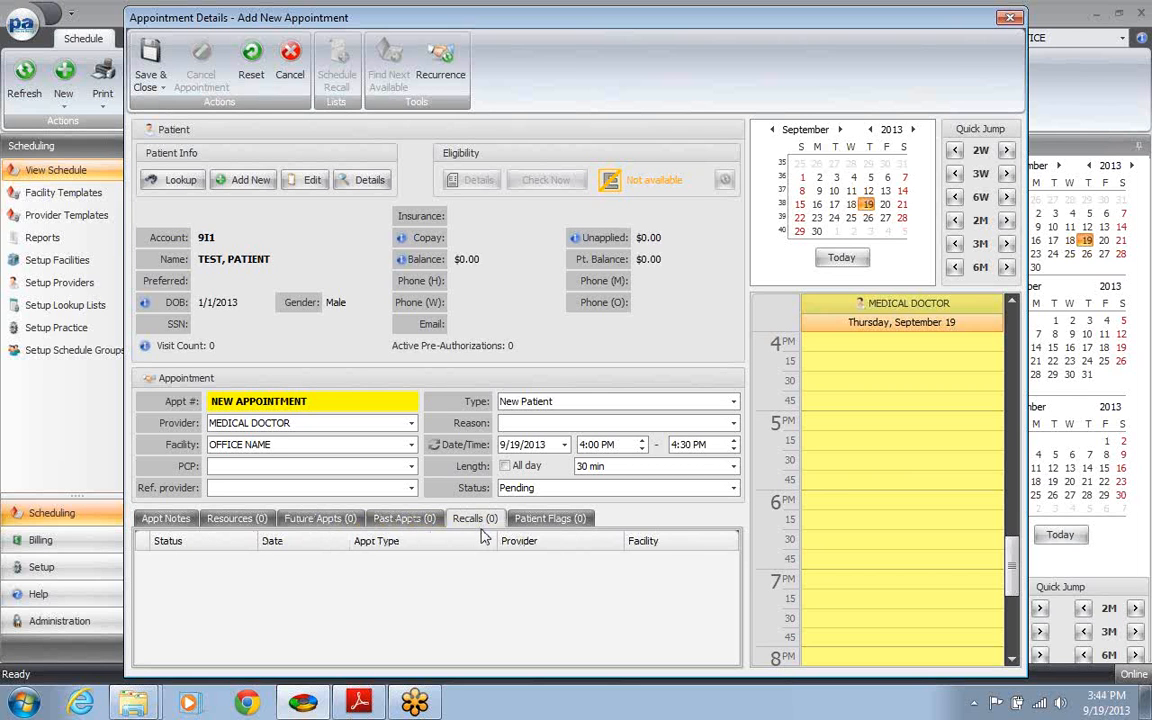
pyautogui.click(549, 520)
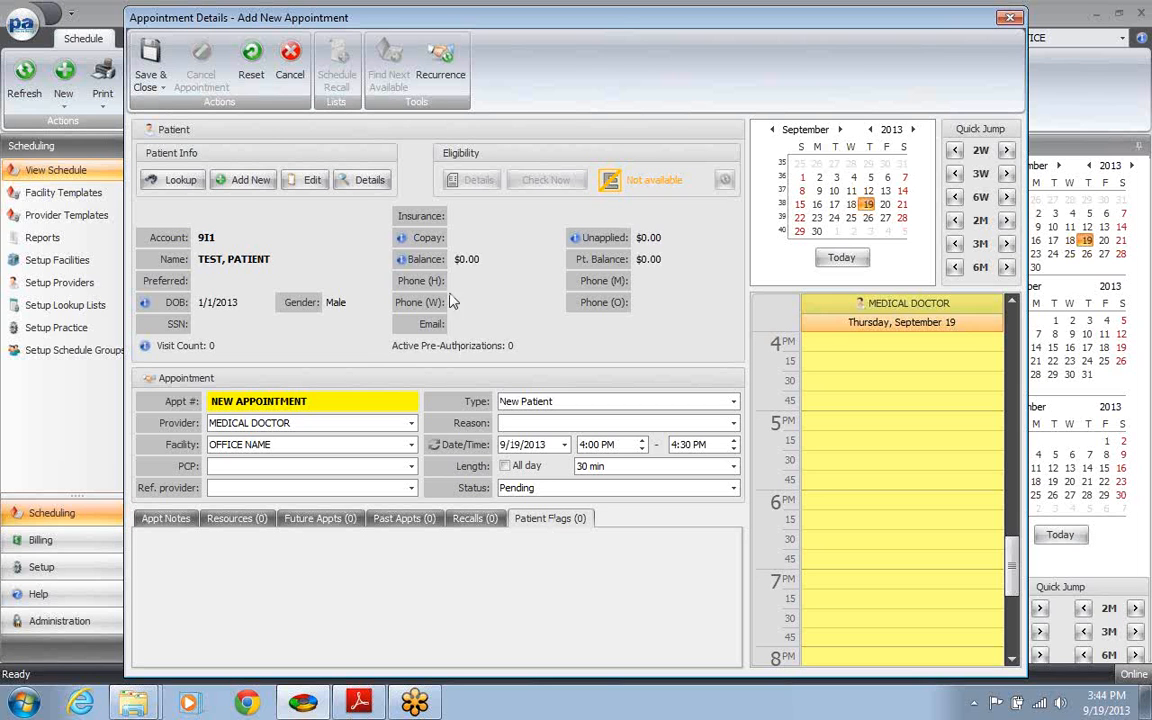
# Save the new appointment, acknowledging the conflicts with the provider's and the facility's templates
pyautogui.click(151, 50)
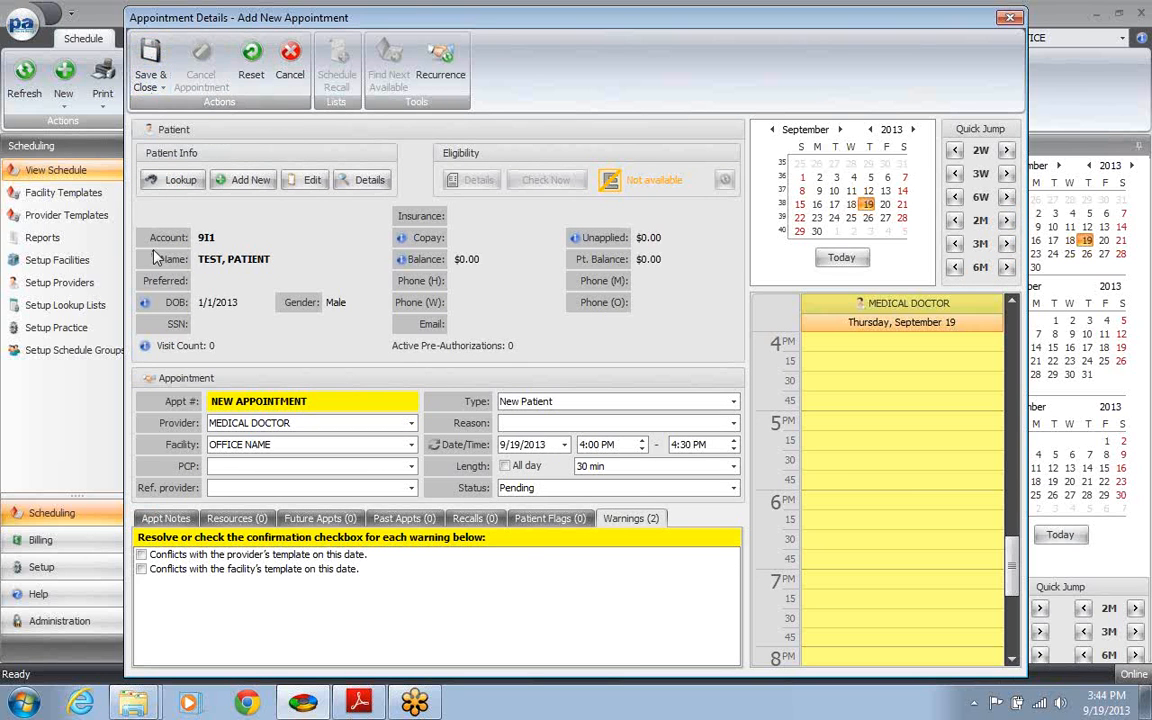
pyautogui.click(141, 556)
pyautogui.click(141, 570)
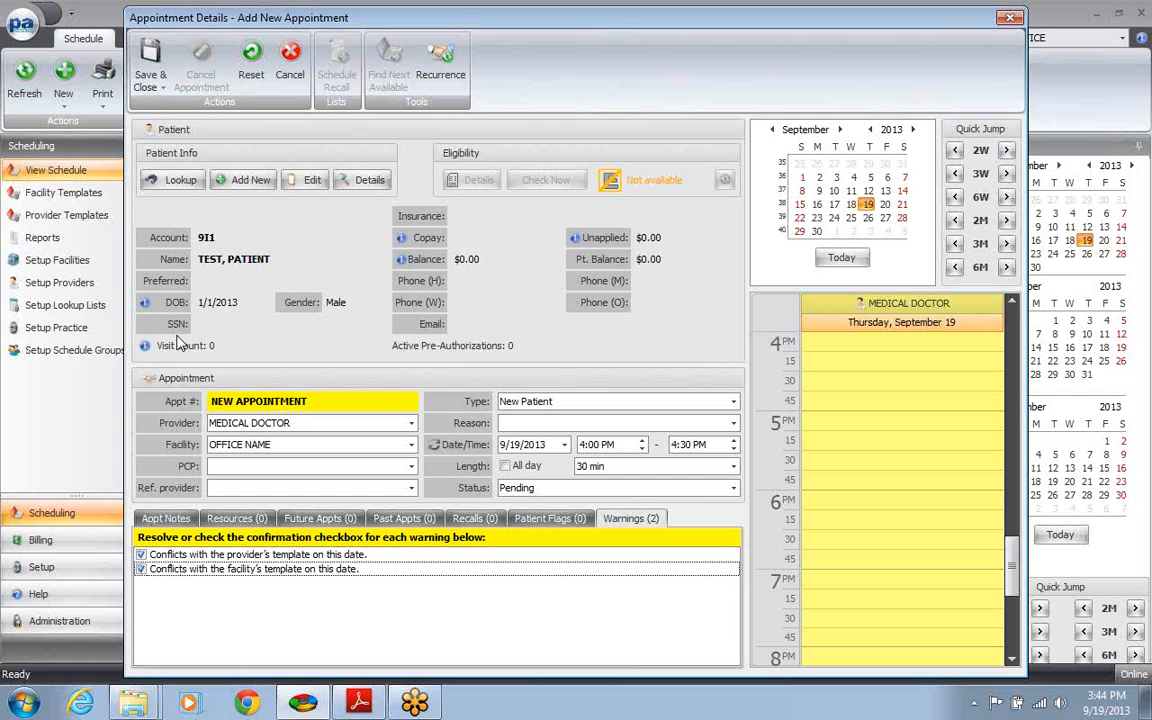
pyautogui.click(150, 55)
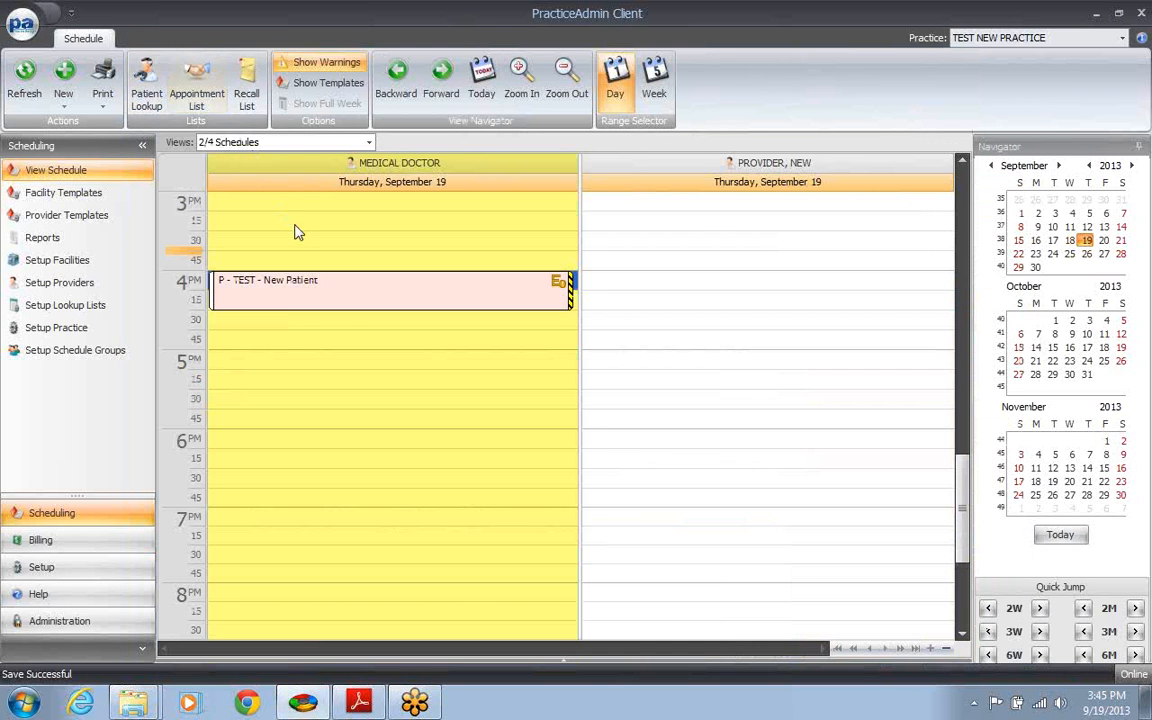
# Review the 4:00 PM appointment's summary, change history and notes from the schedule, leaving everything as is
pyautogui.moveTo(355, 305)
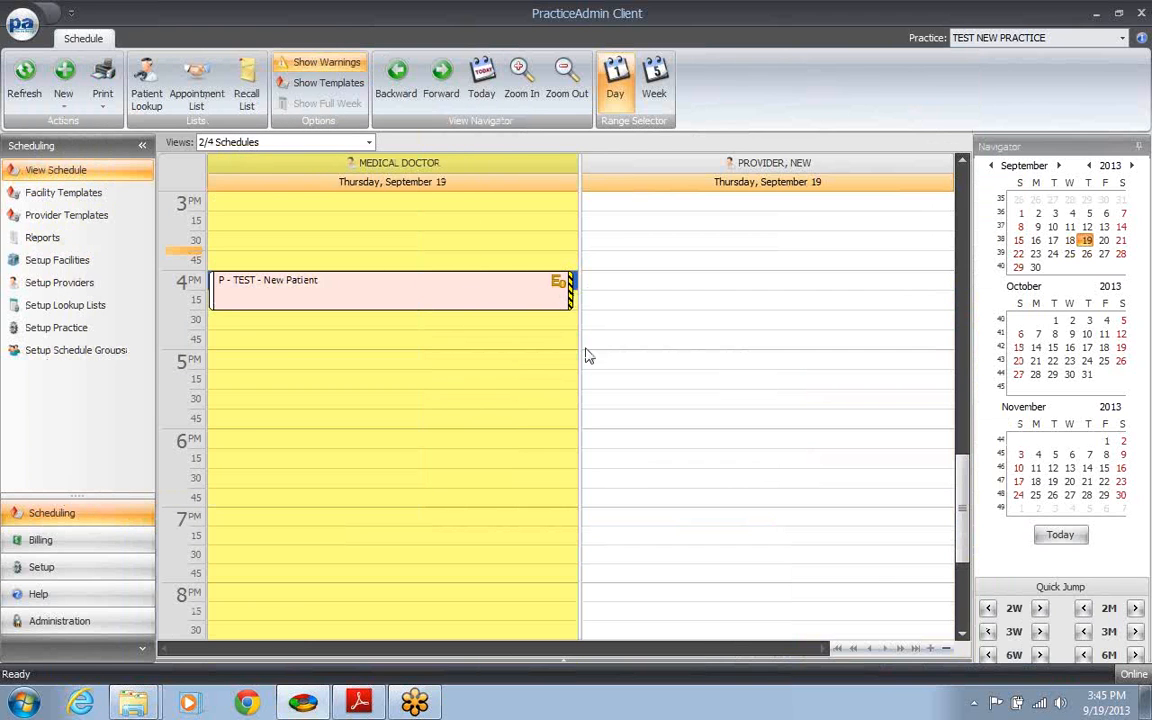
pyautogui.moveTo(419, 295)
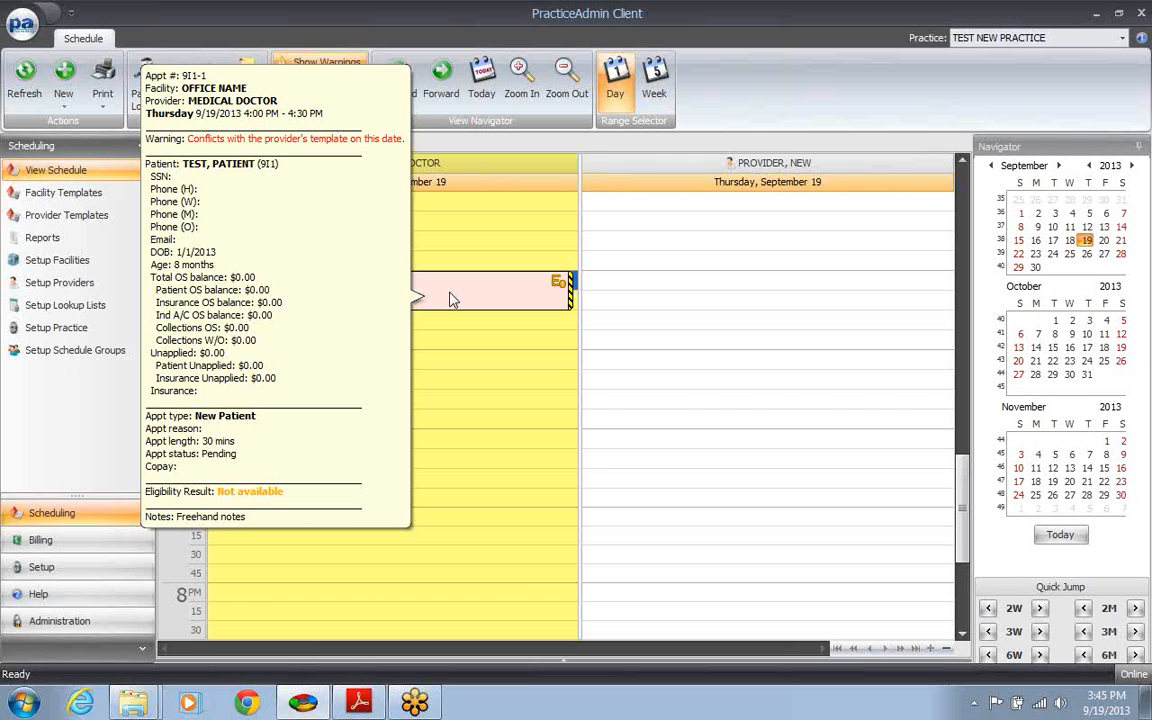
pyautogui.rightClick(450, 300)
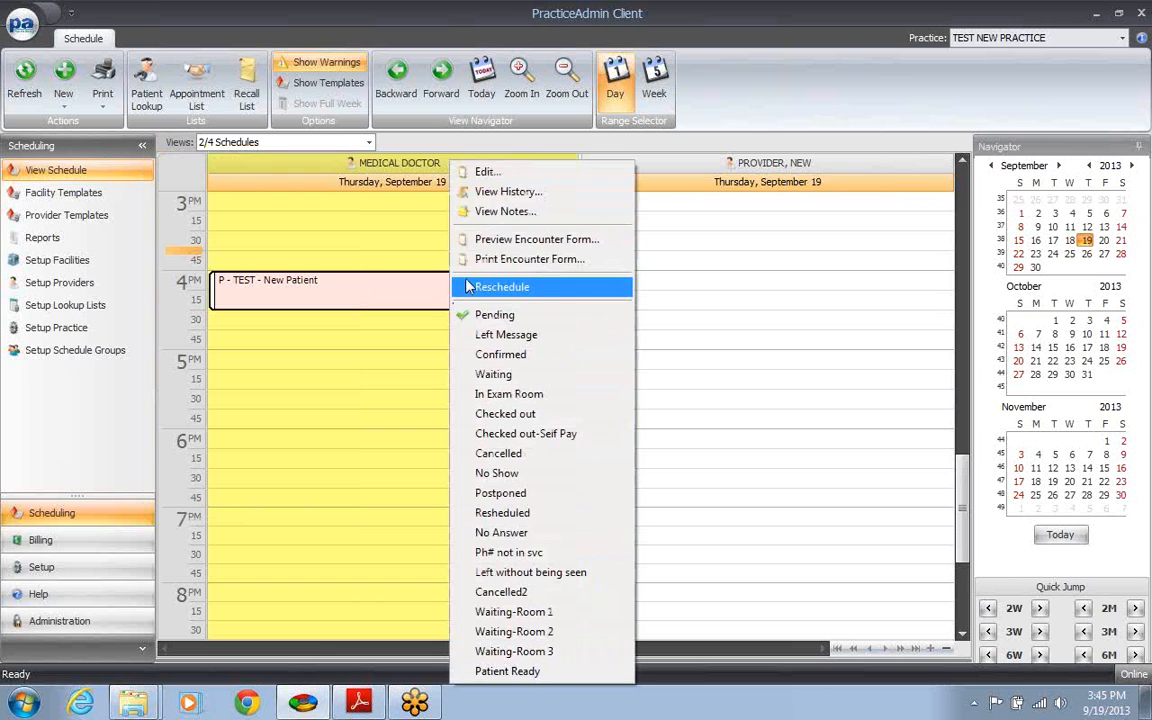
pyautogui.click(509, 191)
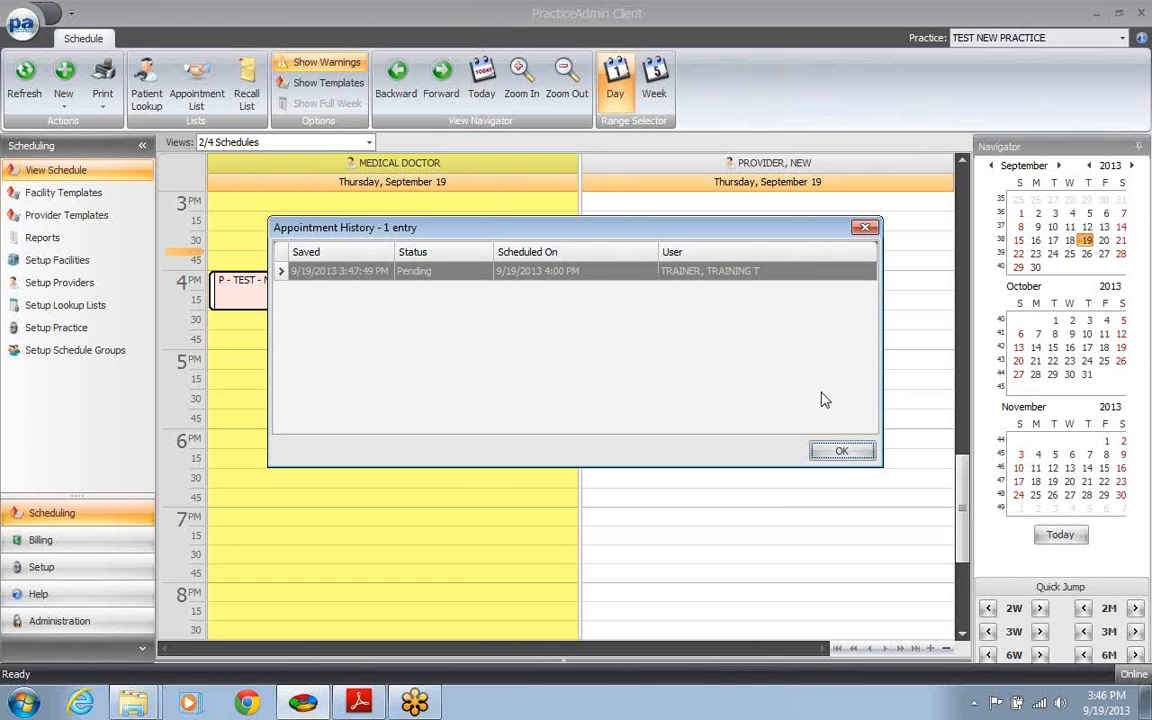
pyautogui.click(838, 454)
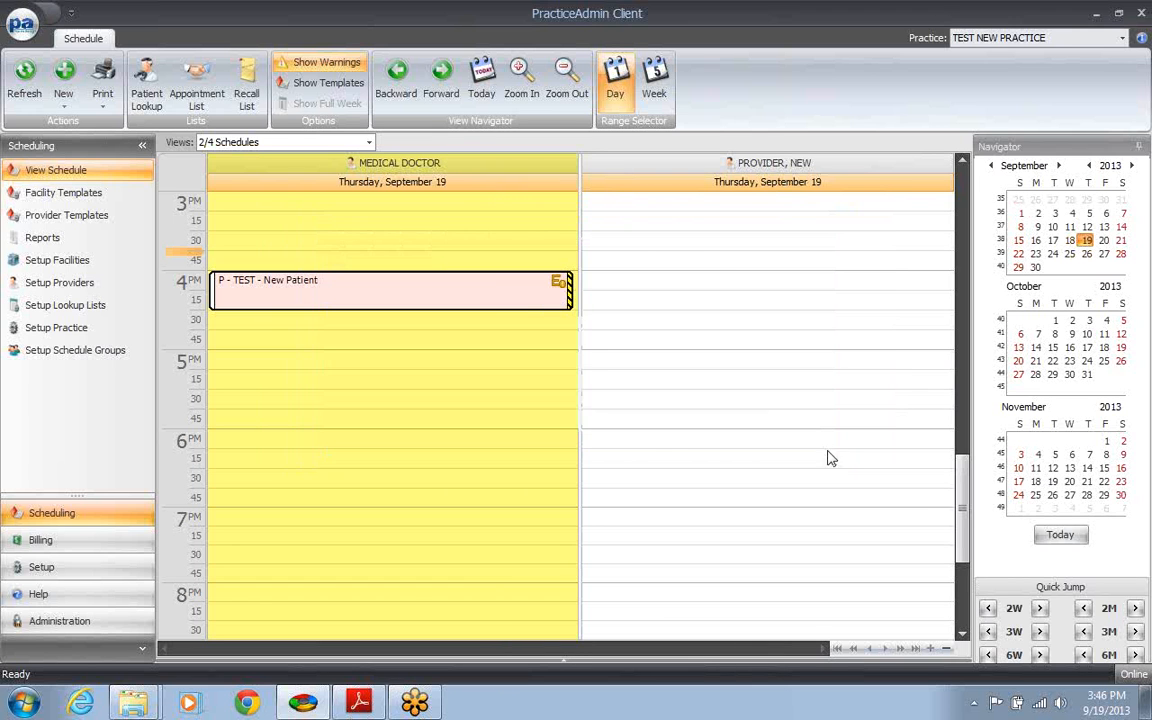
pyautogui.rightClick(487, 296)
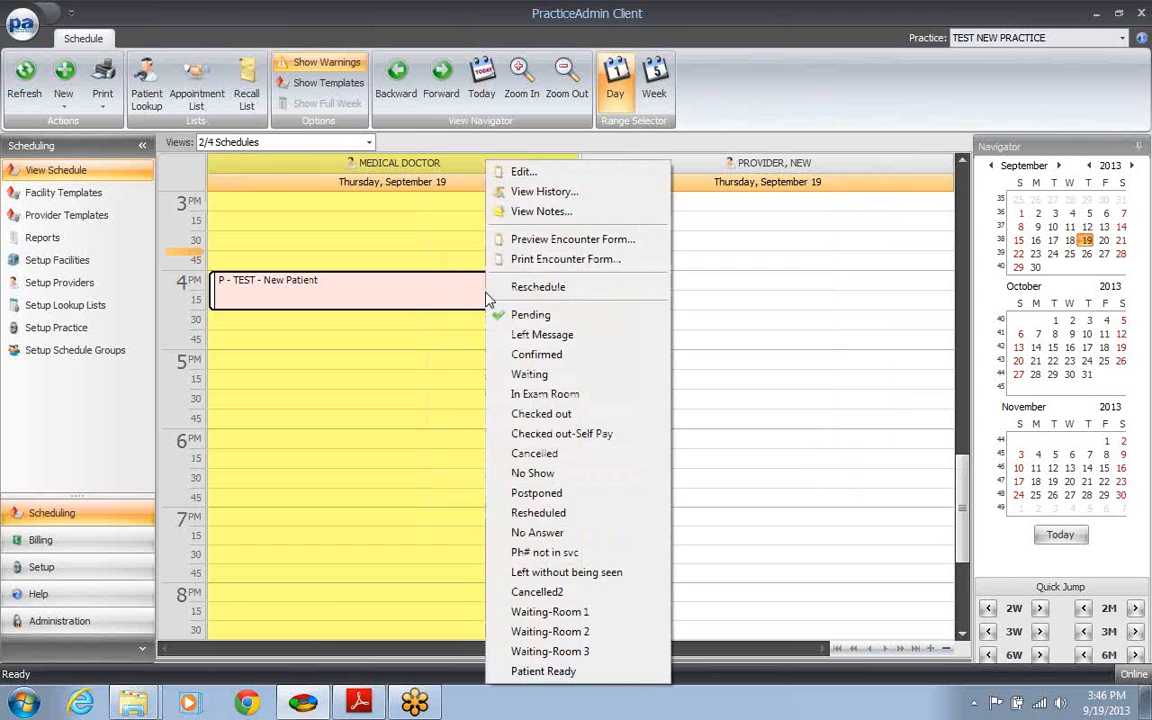
pyautogui.click(530, 213)
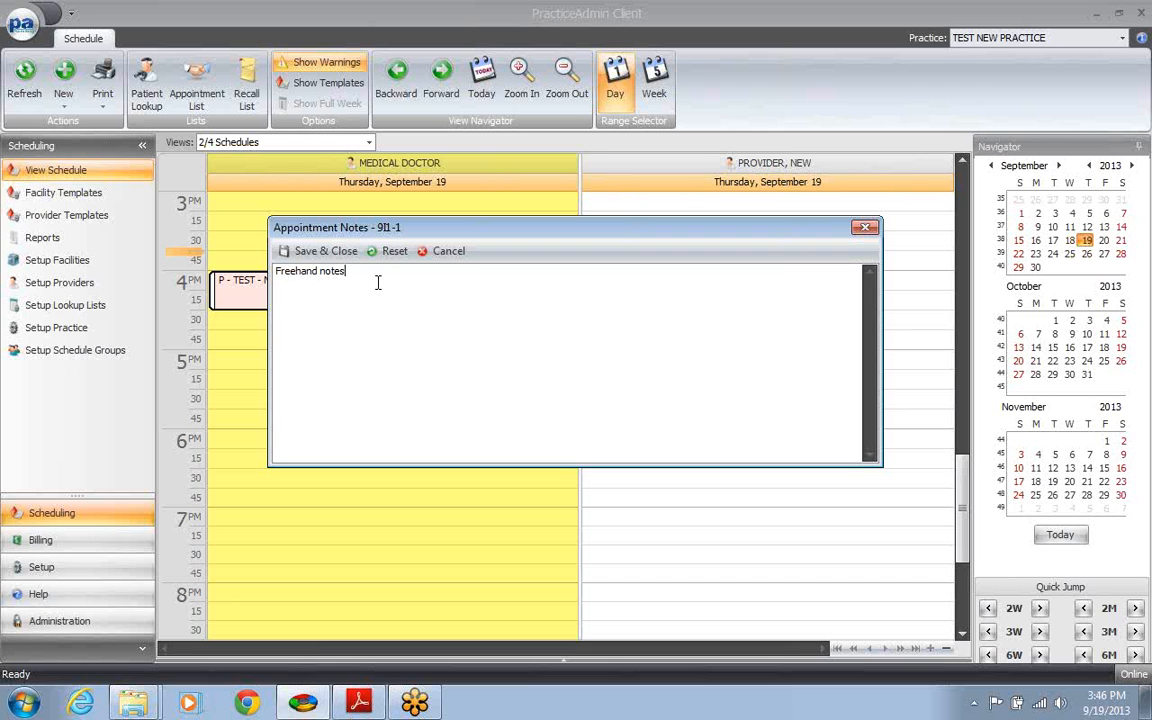
pyautogui.click(864, 230)
# Reschedule the 4:00 PM appointment to 5:00 PM the same day and save it, acknowledging both template conflicts
pyautogui.rightClick(478, 297)
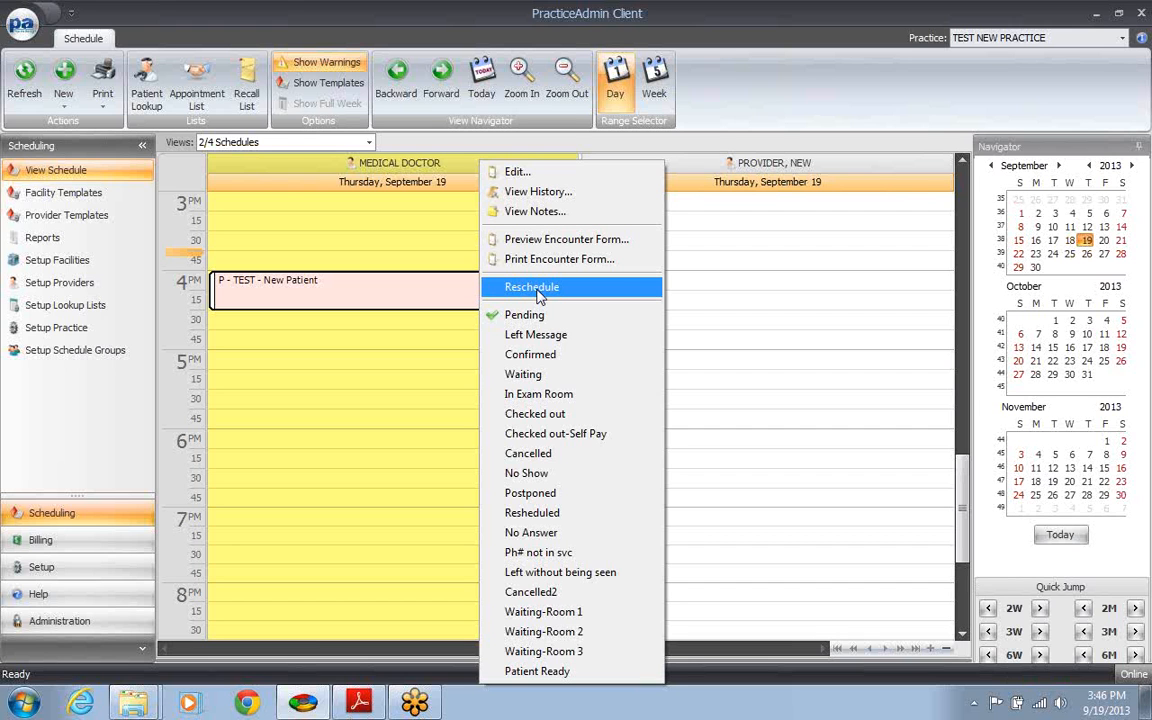
pyautogui.click(537, 288)
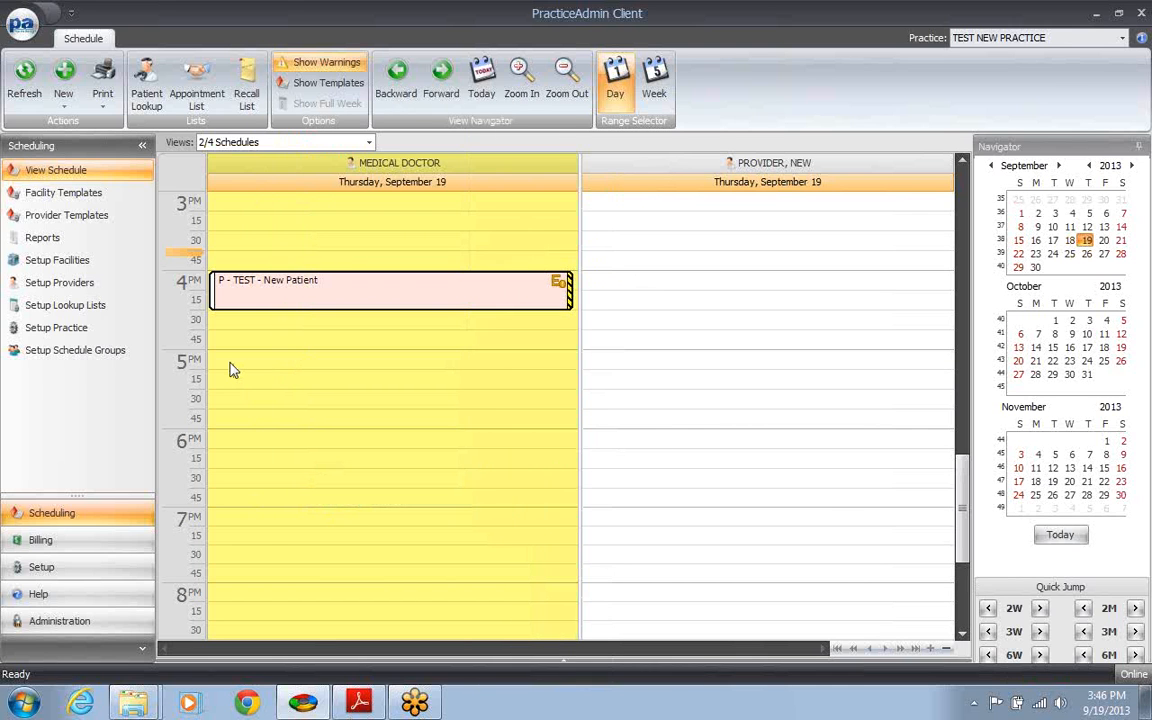
pyautogui.rightClick(231, 370)
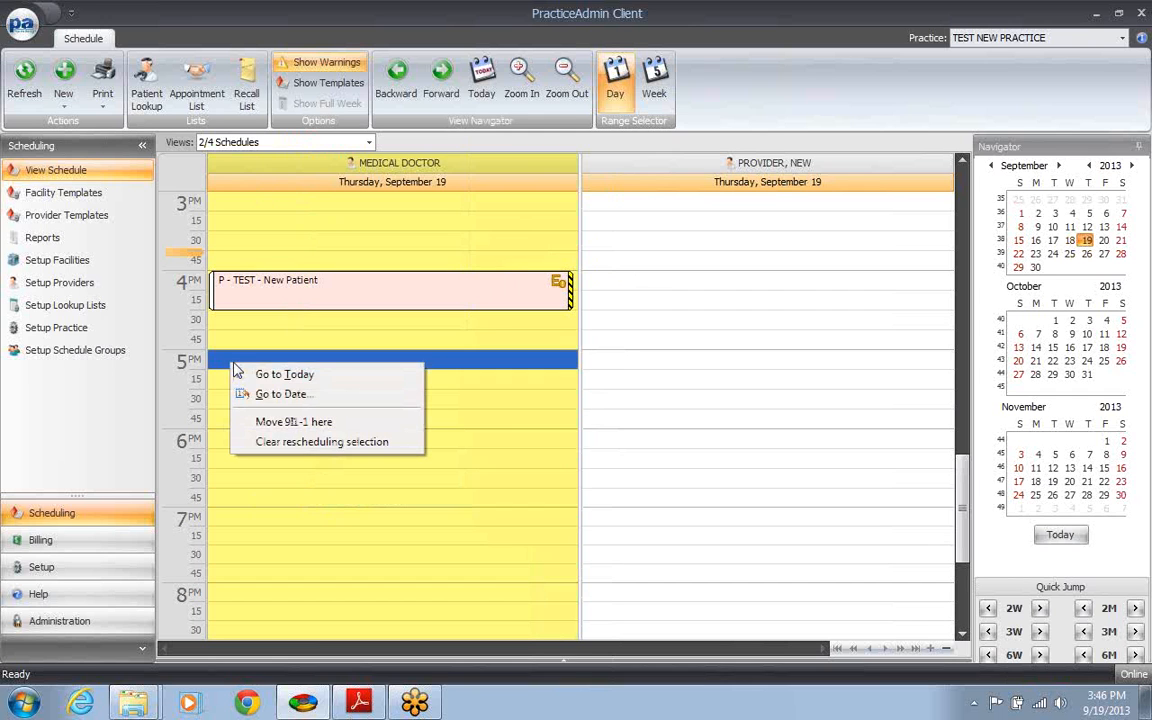
pyautogui.click(323, 424)
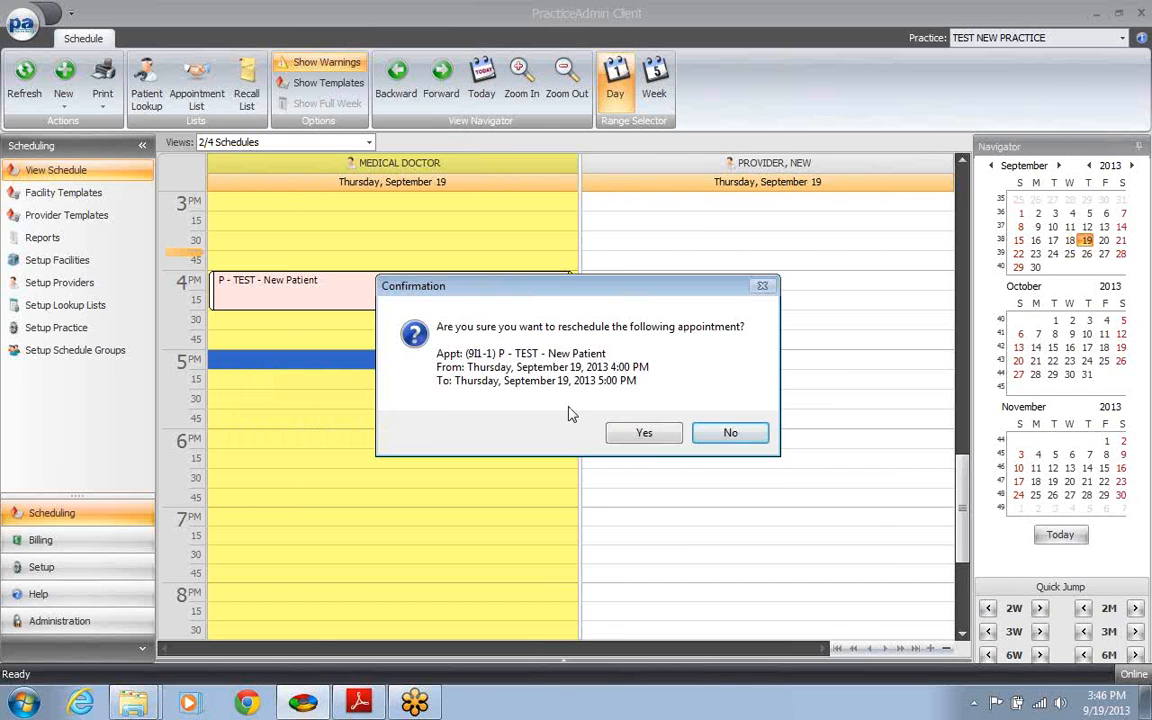
pyautogui.click(645, 434)
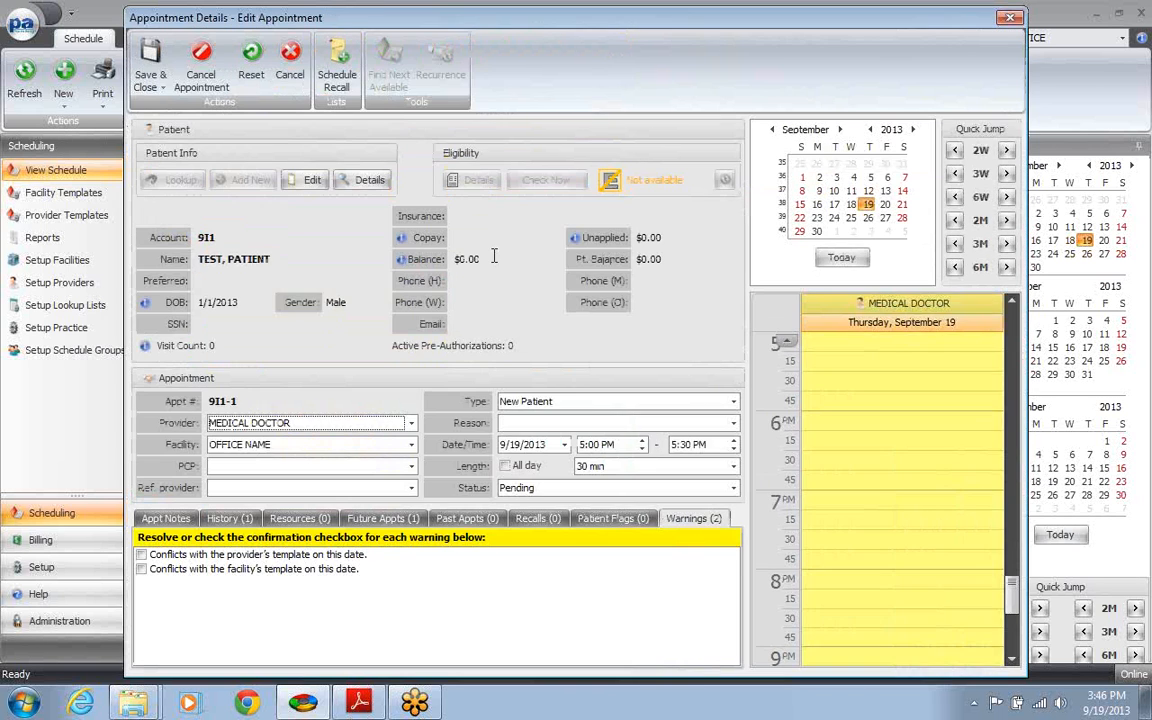
pyautogui.click(141, 554)
pyautogui.click(141, 568)
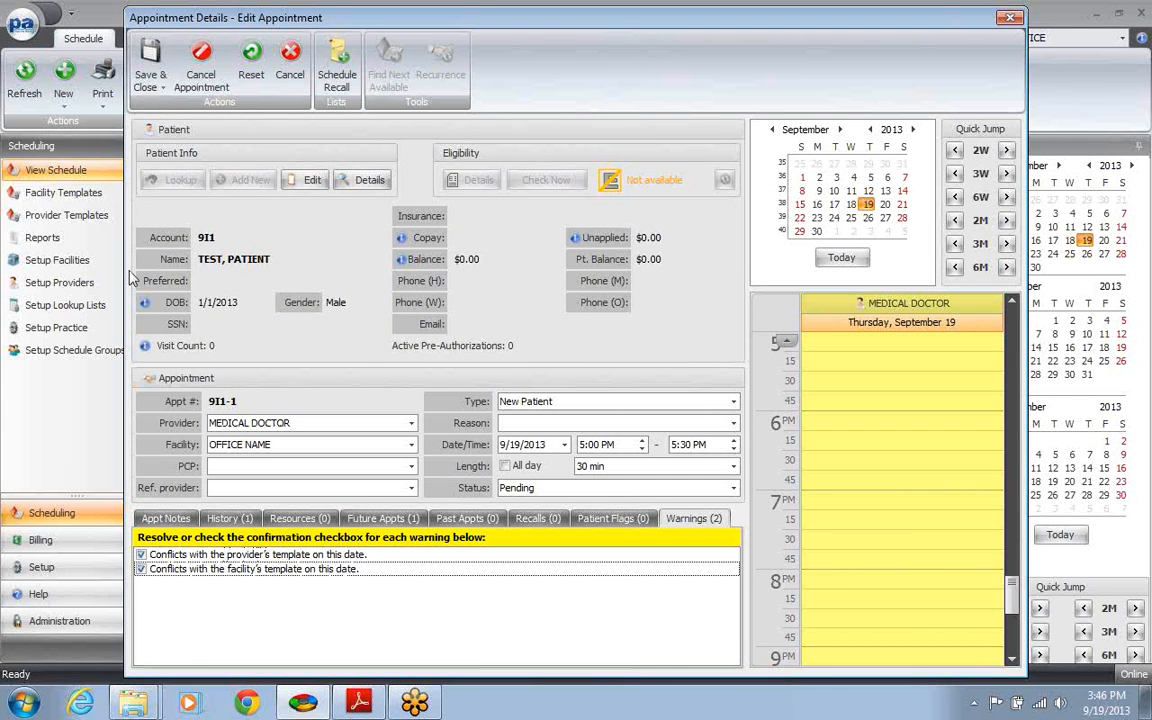
pyautogui.click(150, 62)
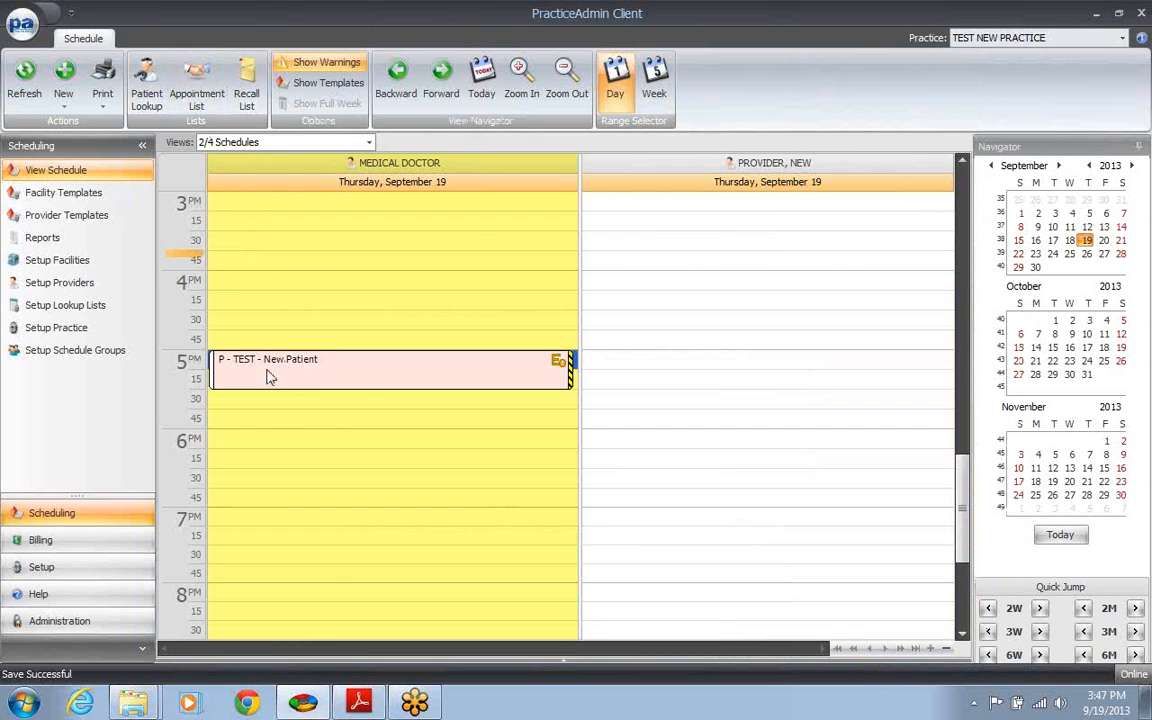
# Change the 5:00 PM appointment's status to Patient Ready, and review its summary and encounter form options
pyautogui.rightClick(409, 378)
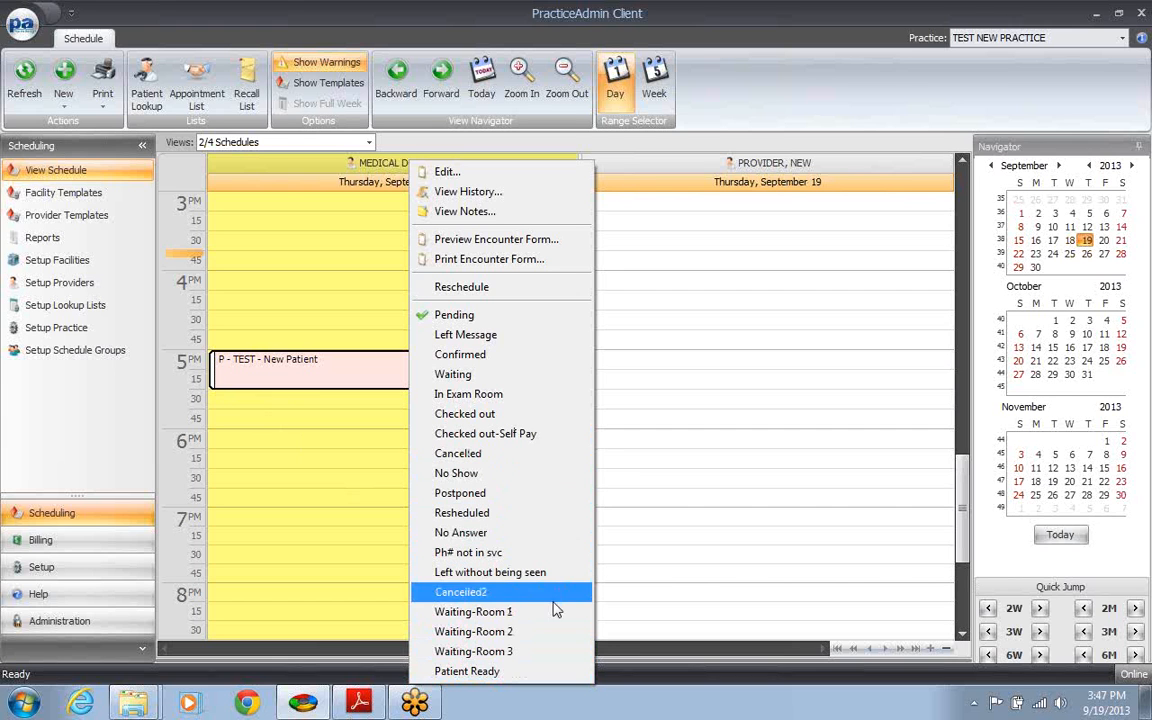
pyautogui.click(520, 672)
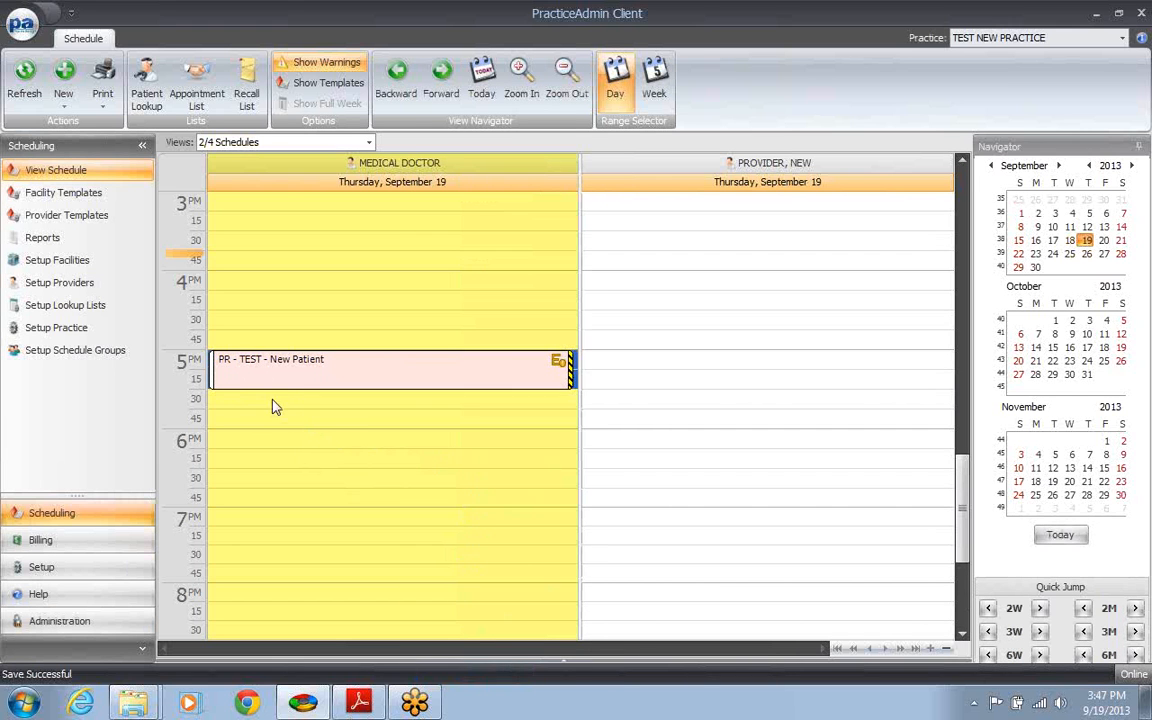
pyautogui.moveTo(227, 370)
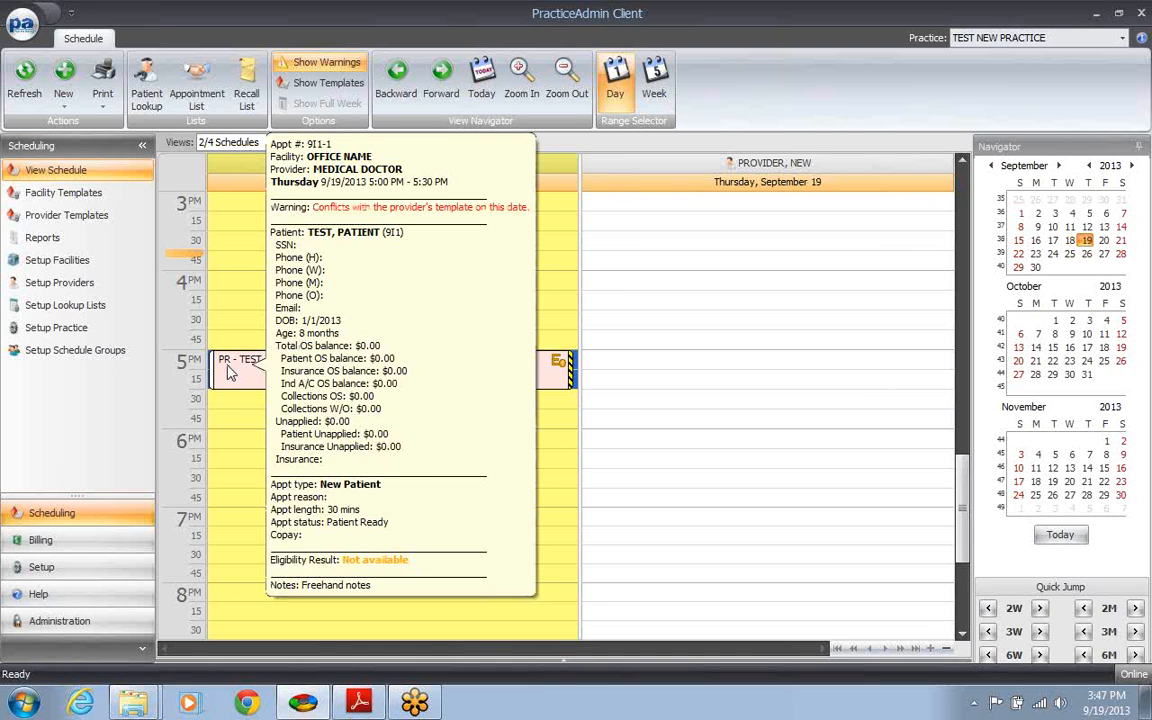
pyautogui.rightClick(251, 377)
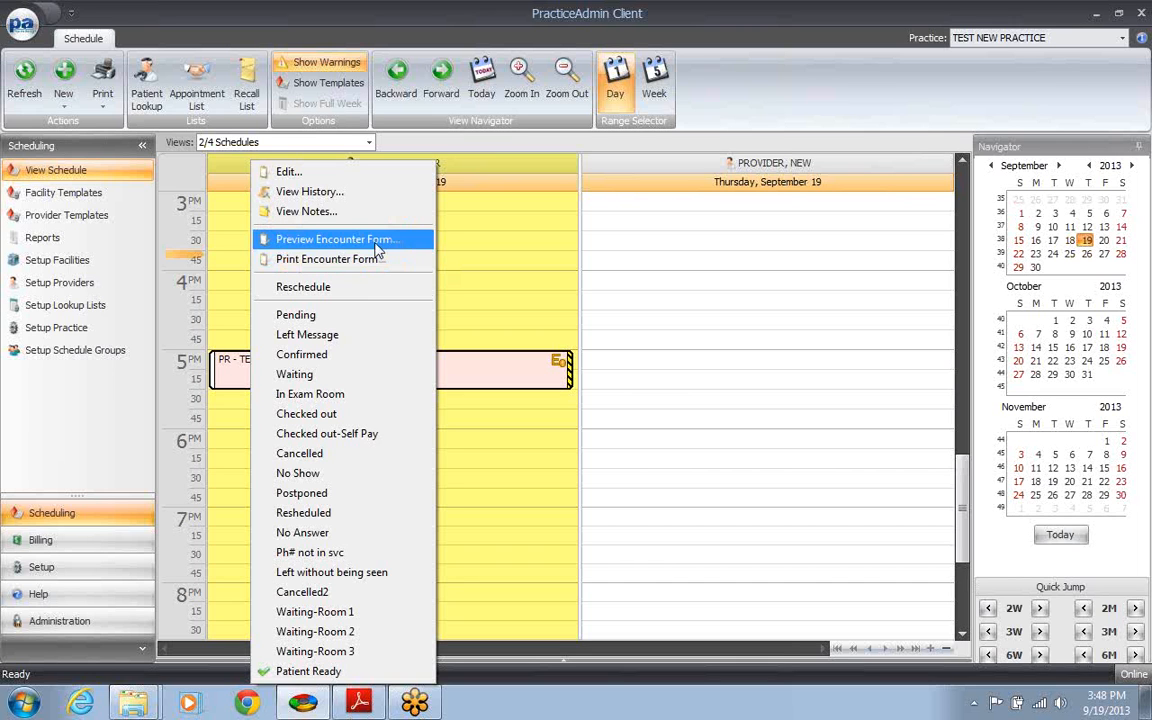
pyautogui.click(489, 285)
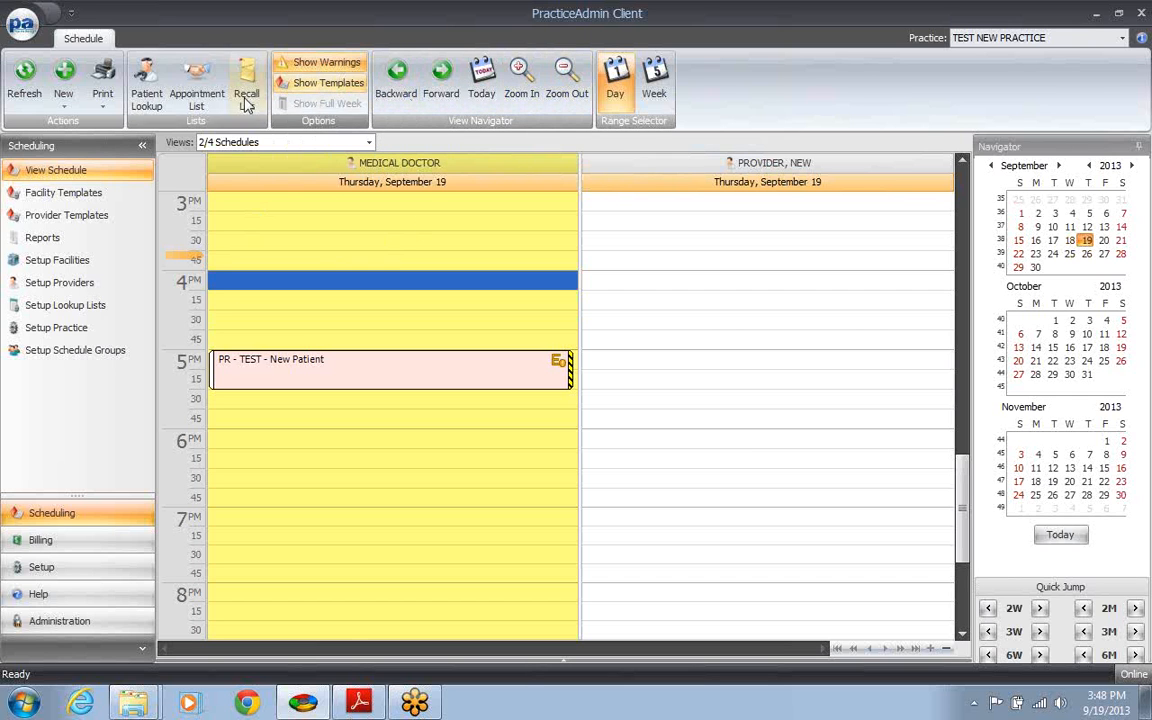
# Look up the test patient by last name, review the patient's appointment results, and close the results
pyautogui.click(148, 96)
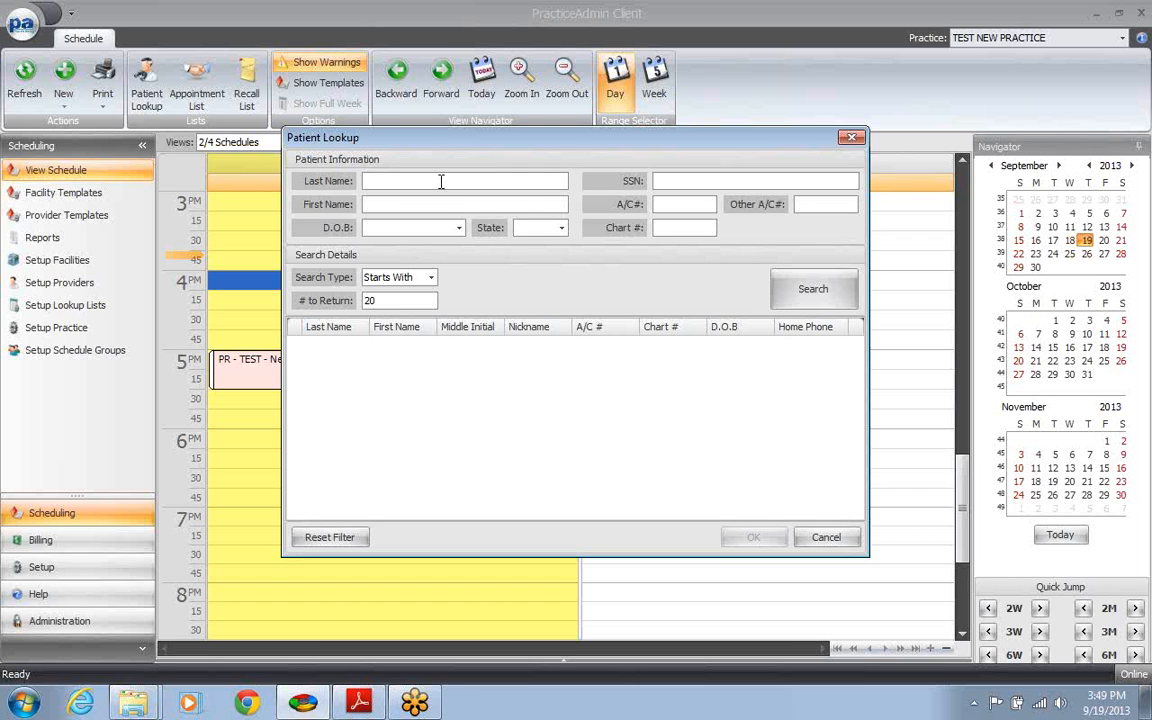
pyautogui.write('test')
pyautogui.press('Return')
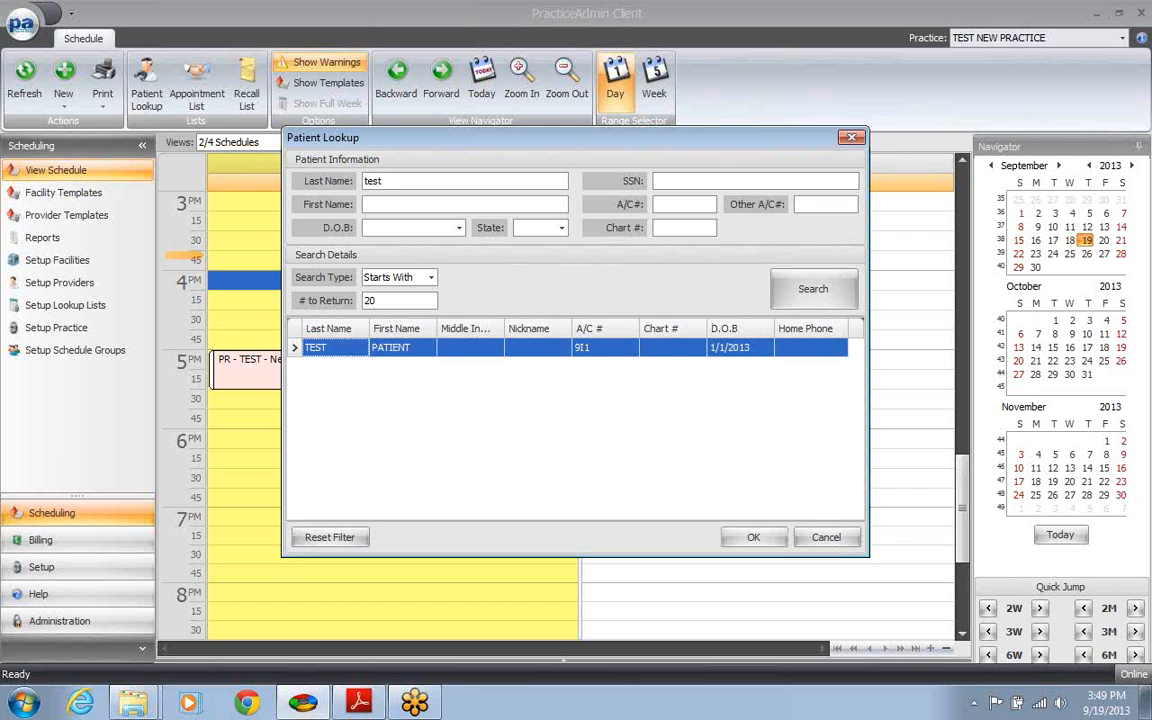
pyautogui.doubleClick(506, 350)
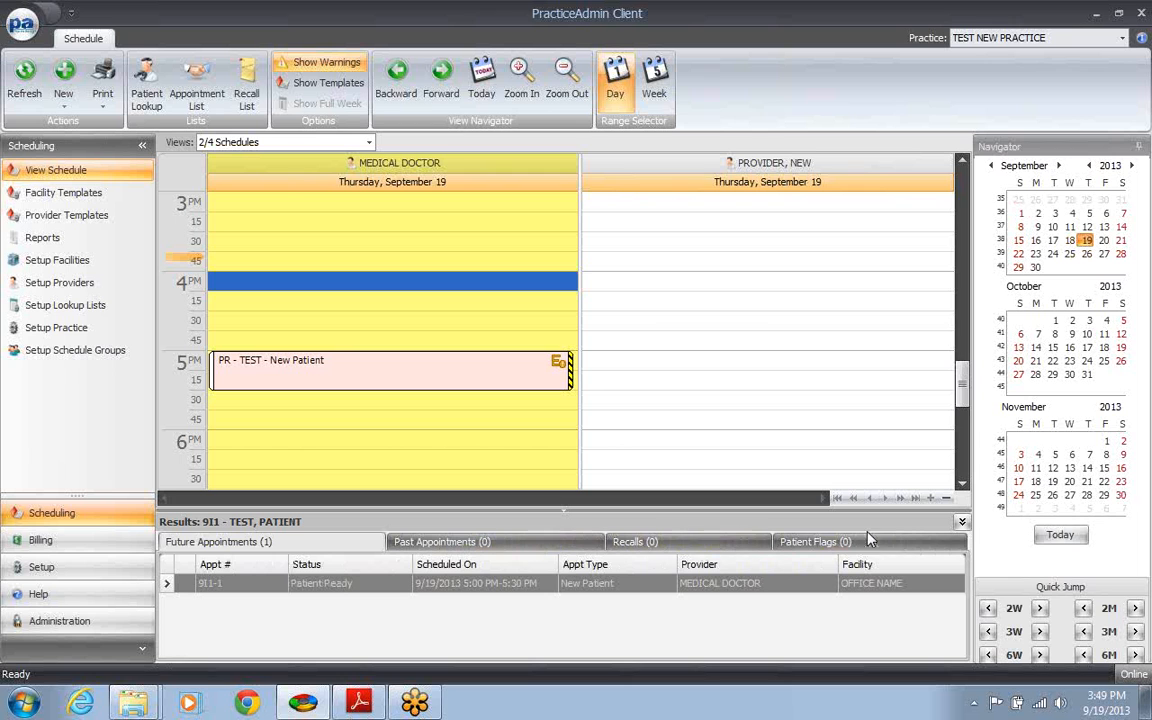
pyautogui.click(961, 522)
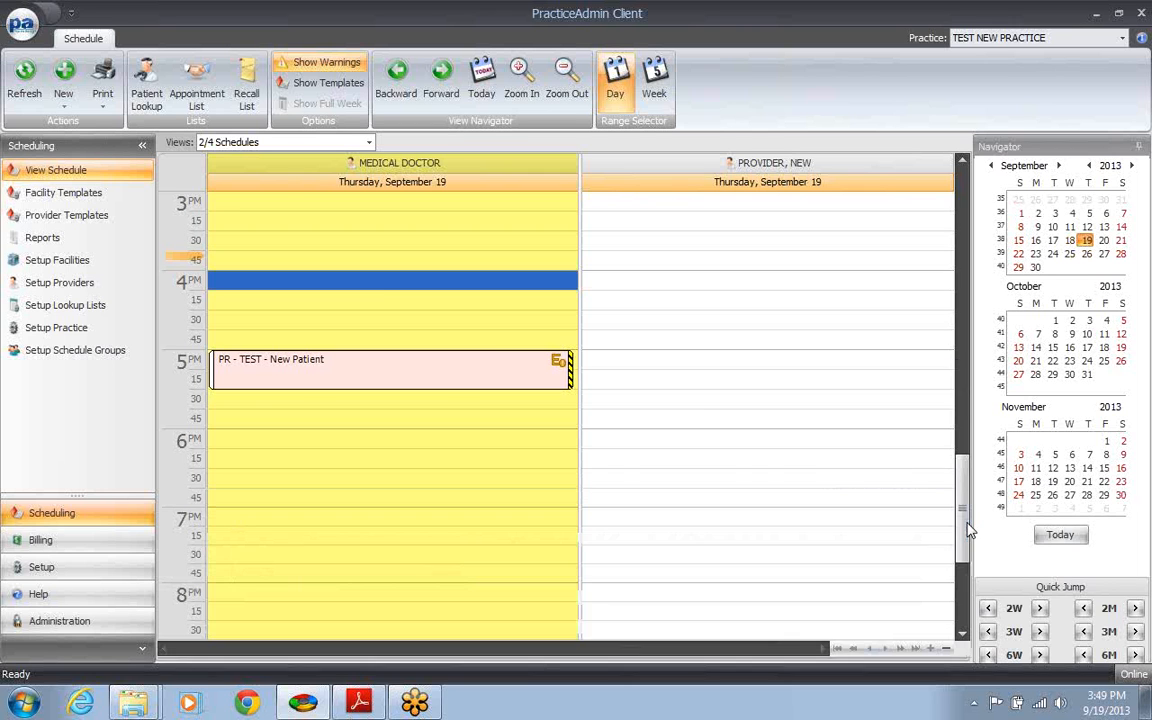
# Display the day's appointment list, review the actions available for the listed appointment, and close the list
pyautogui.click(197, 100)
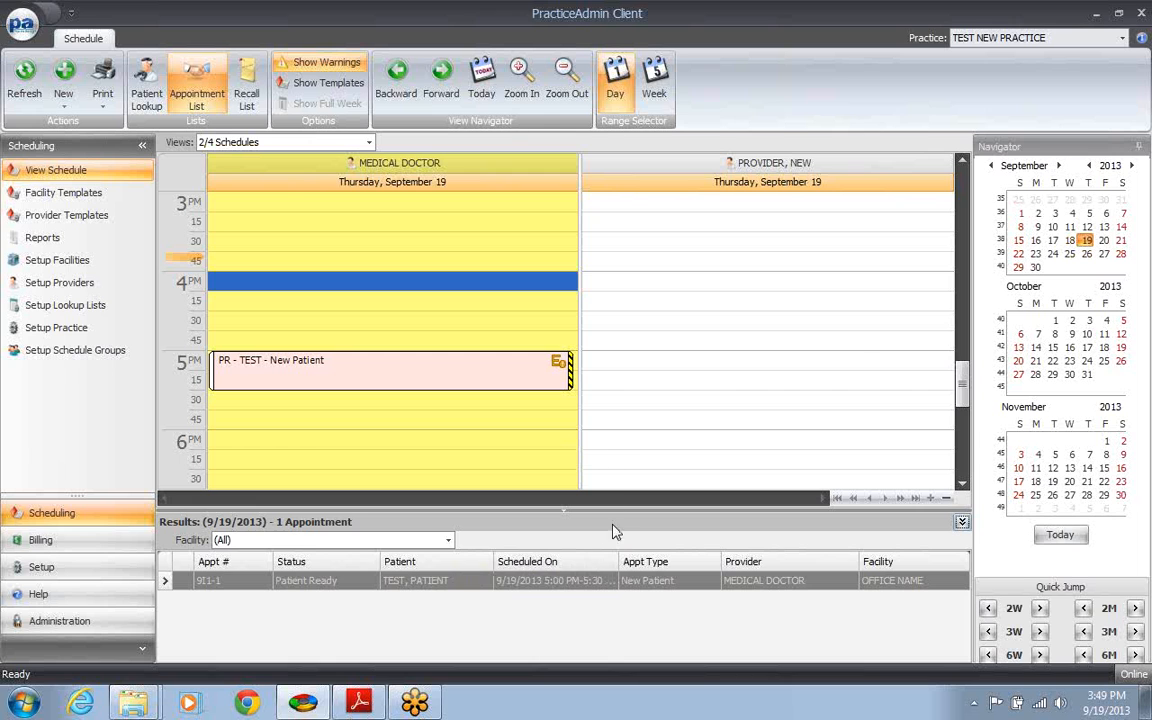
pyautogui.rightClick(421, 585)
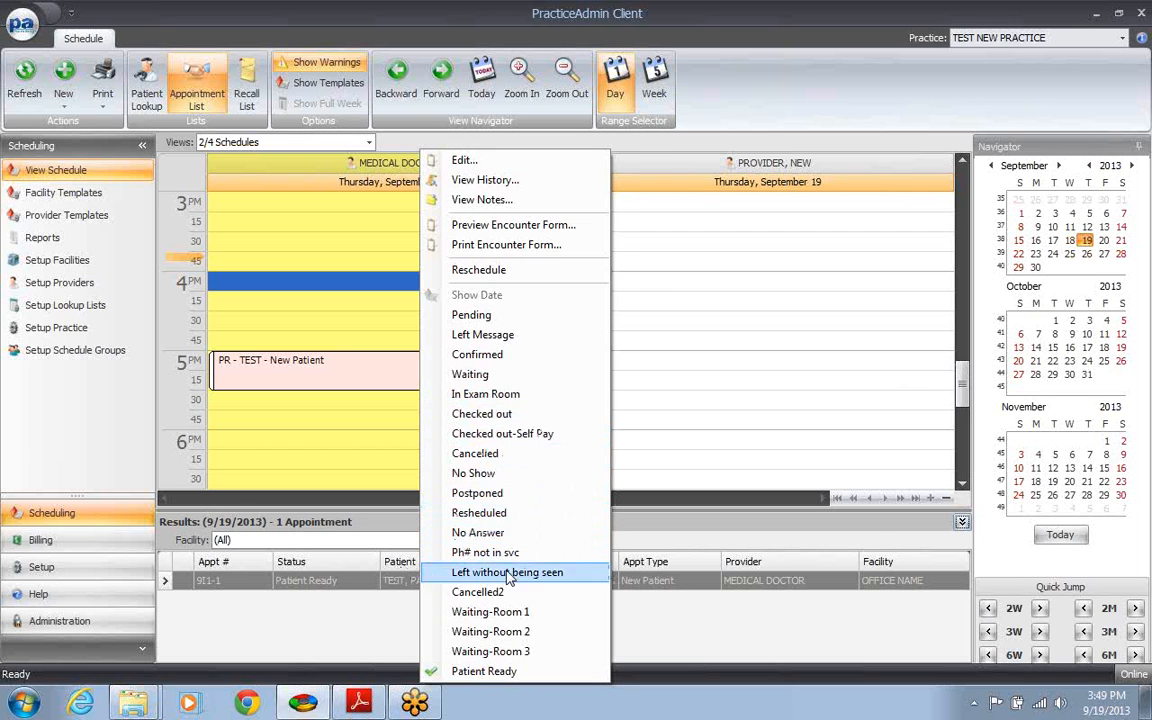
pyautogui.click(882, 548)
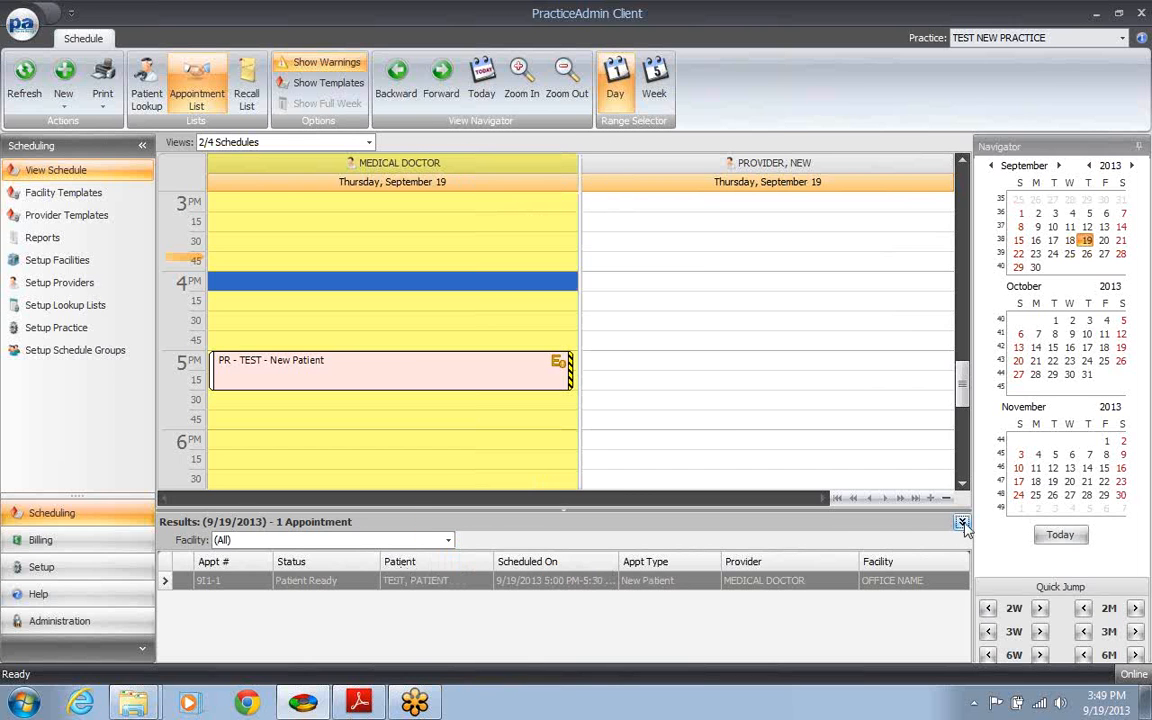
pyautogui.click(961, 523)
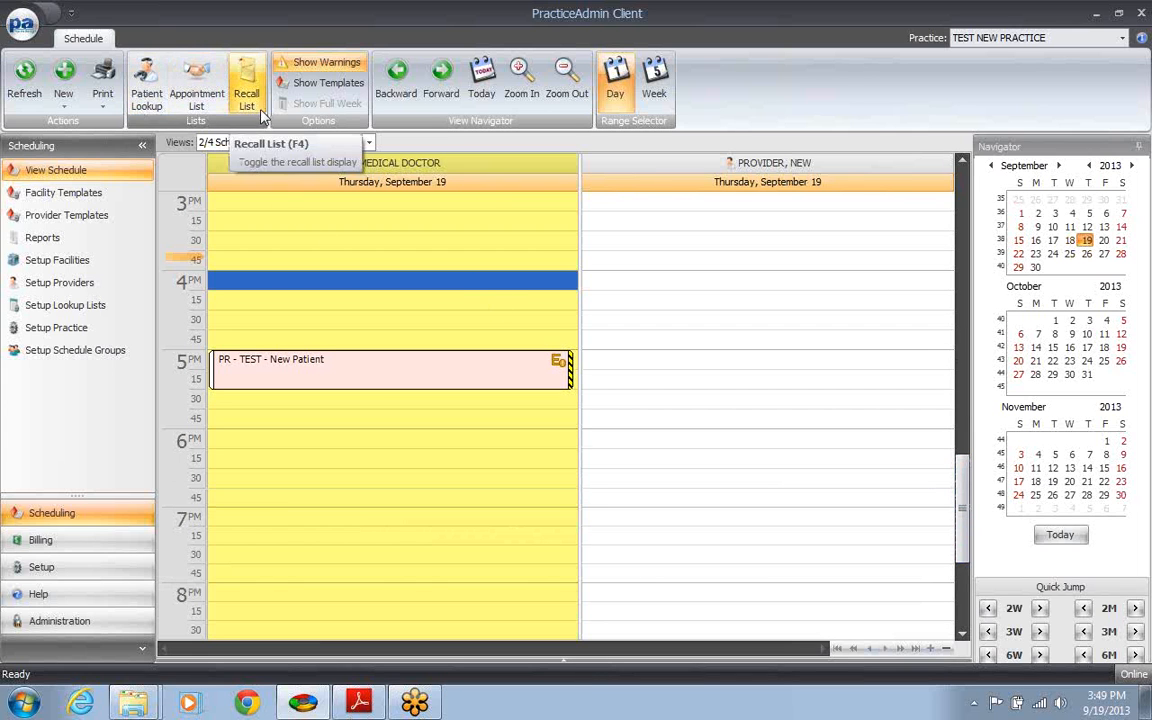
# Preview the day's schedule for printing with the preset print options, view it maximized, and close the preview
pyautogui.click(104, 100)
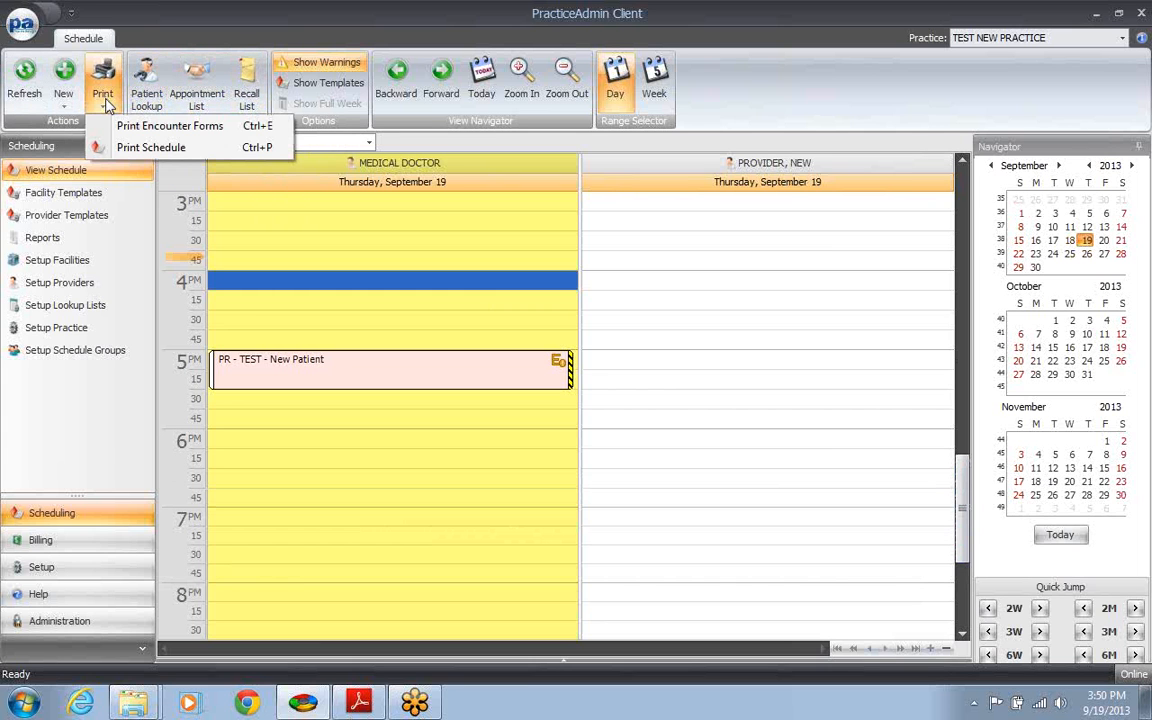
pyautogui.click(130, 150)
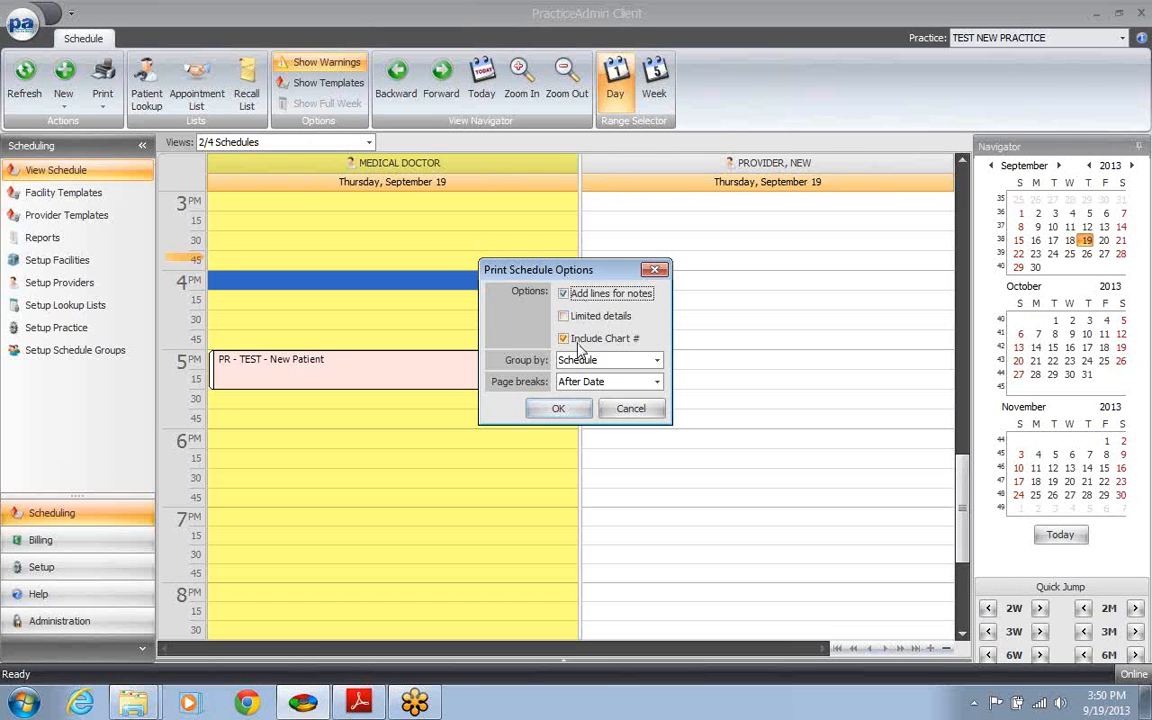
pyautogui.click(558, 408)
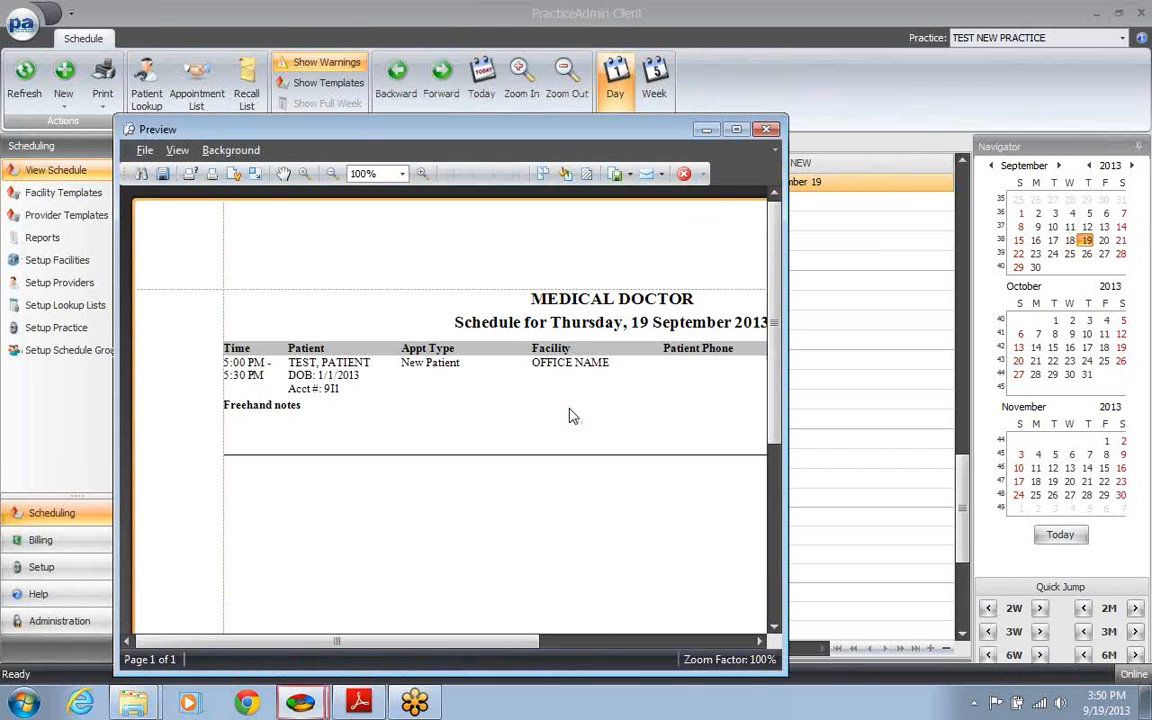
pyautogui.click(735, 130)
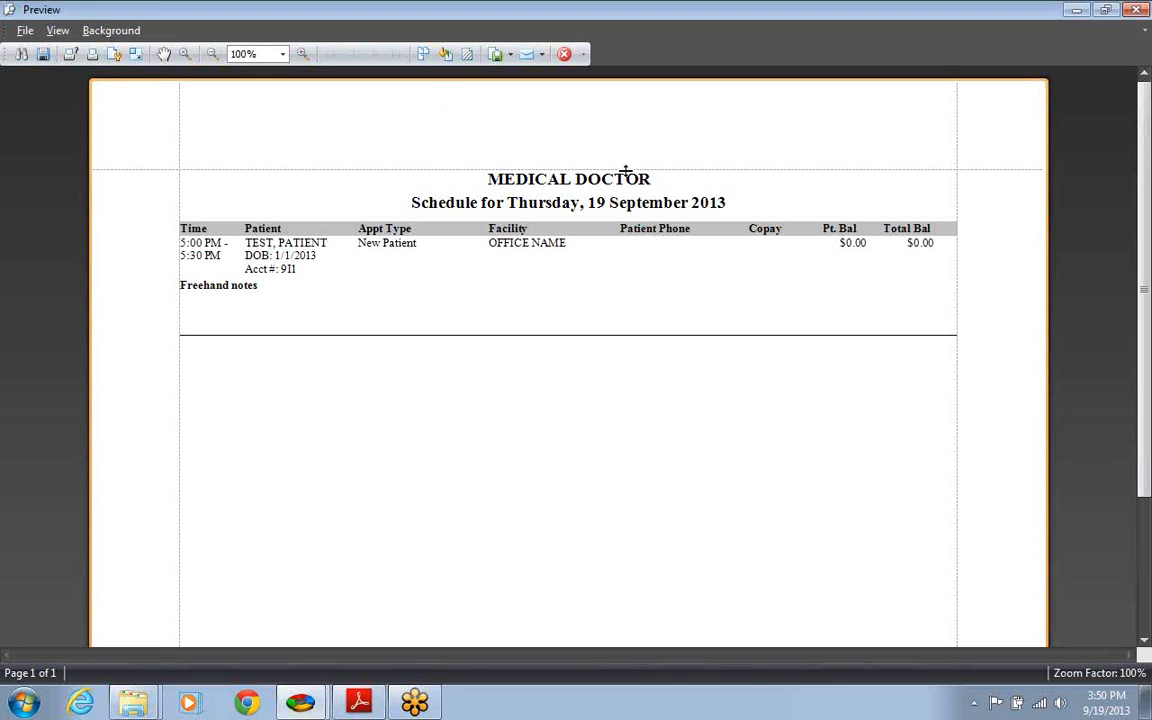
pyautogui.click(1140, 12)
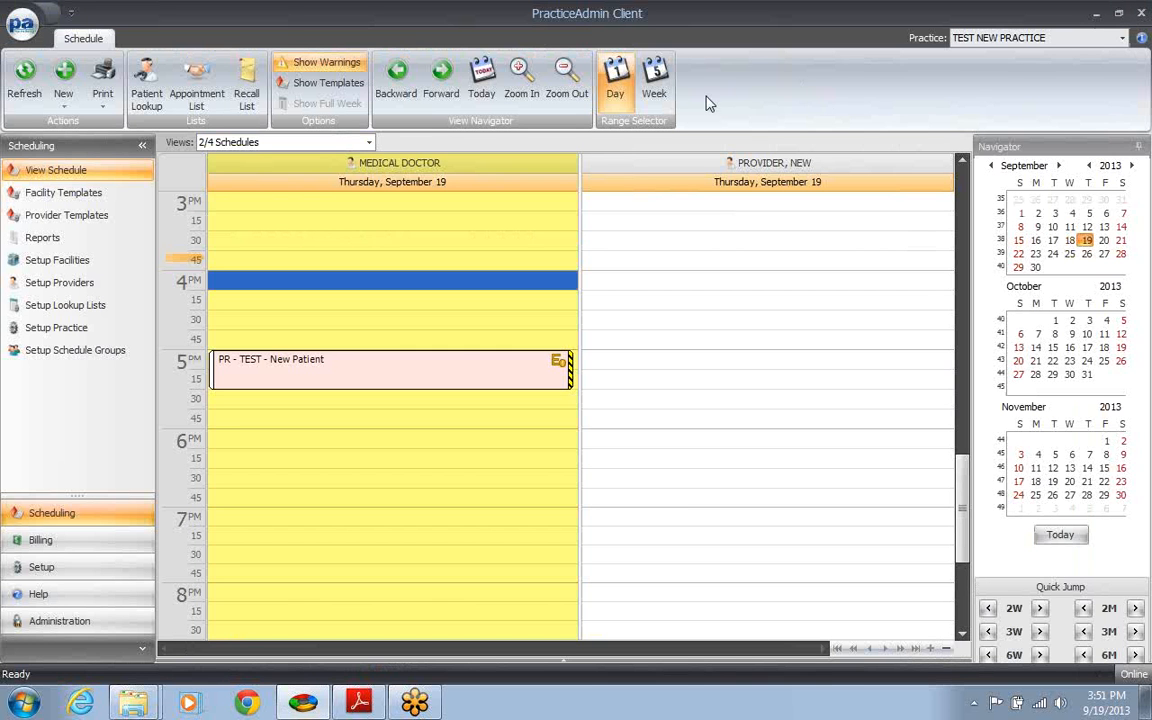
# Run the Encounter Forms report for all facilities and providers from 9/19/2013 to 9/19/2013, sorted alphabetically
pyautogui.click(103, 95)
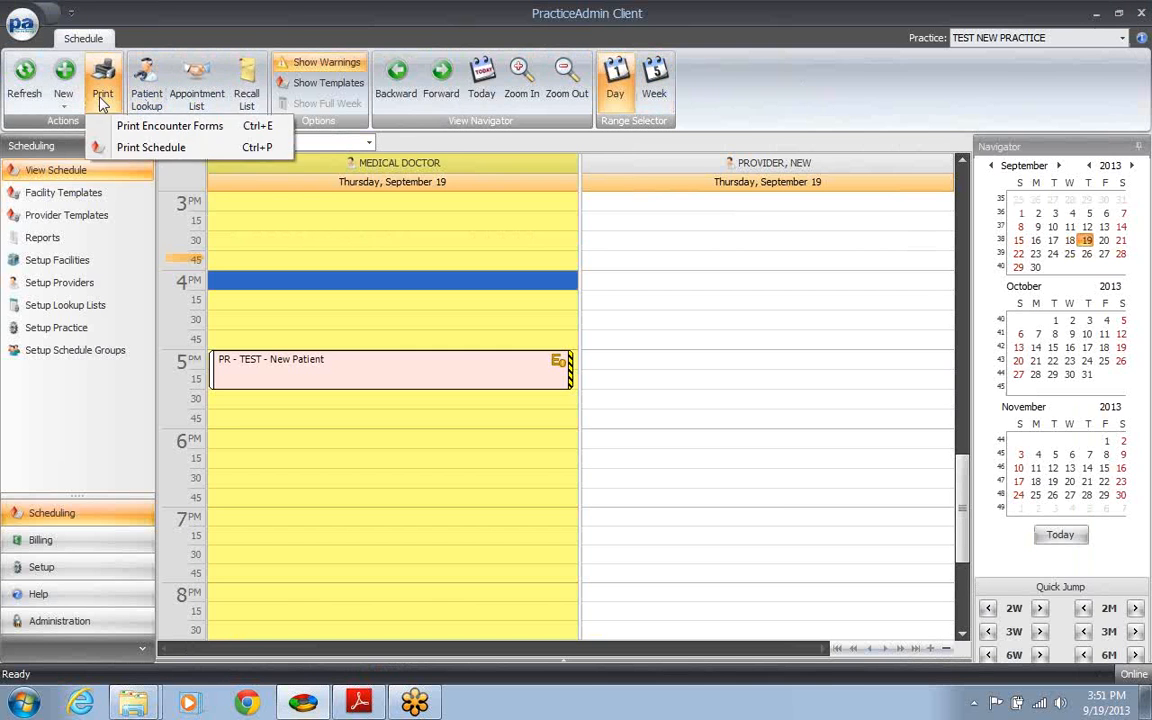
pyautogui.click(130, 128)
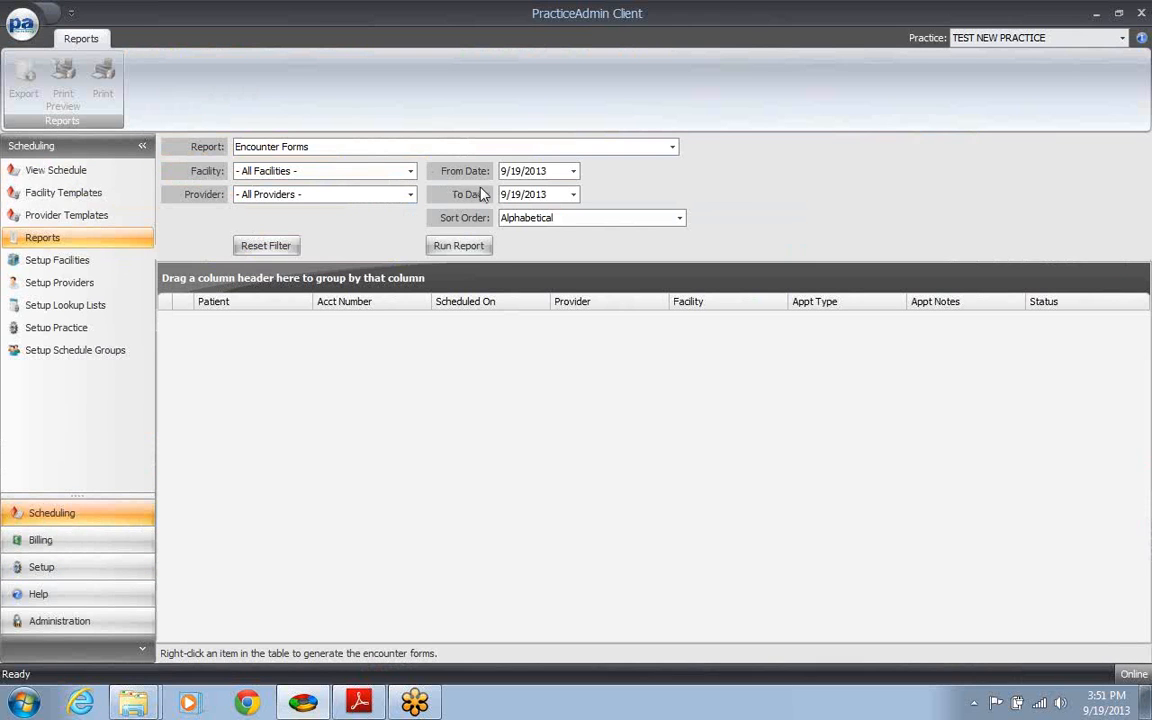
pyautogui.click(471, 249)
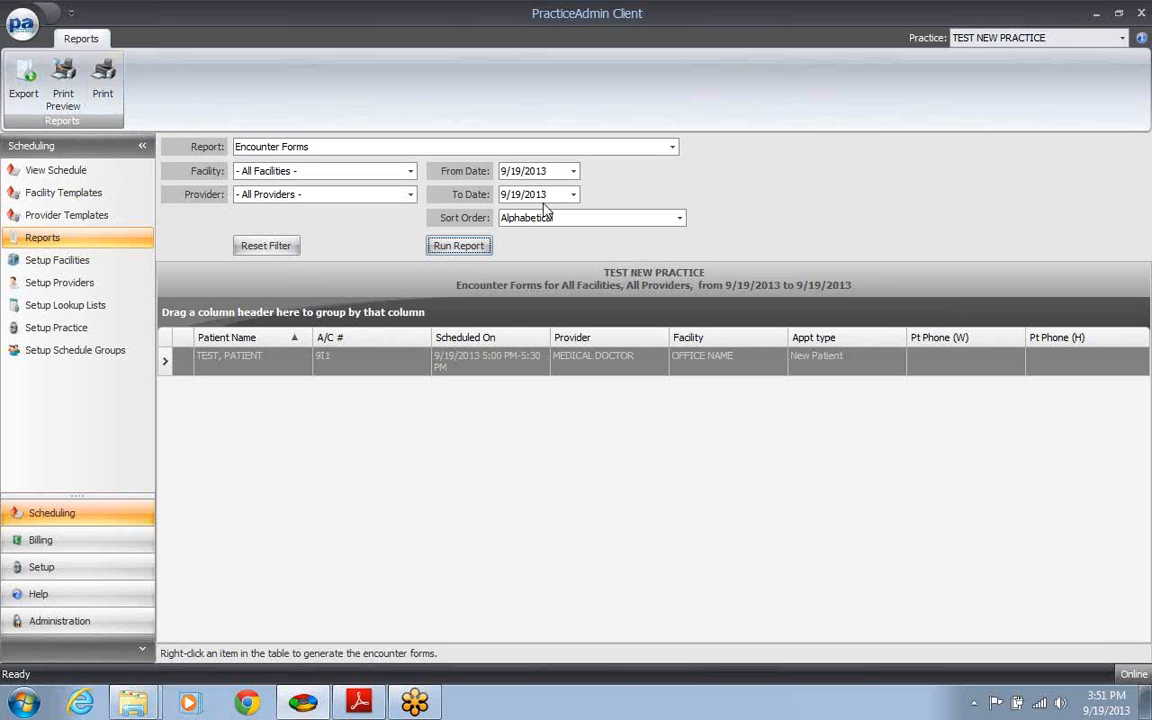
# Preview the selected encounter form for the 5:00 PM New Patient appointment, close the preview, and return to the schedule view
pyautogui.rightClick(394, 371)
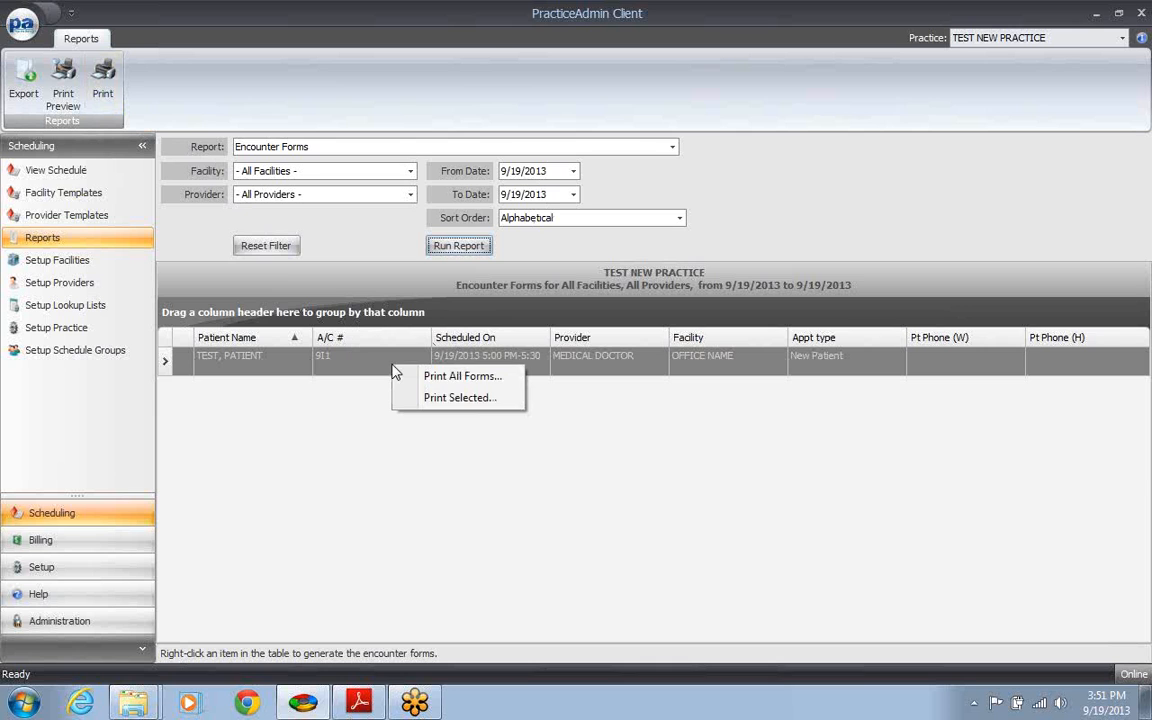
pyautogui.click(452, 399)
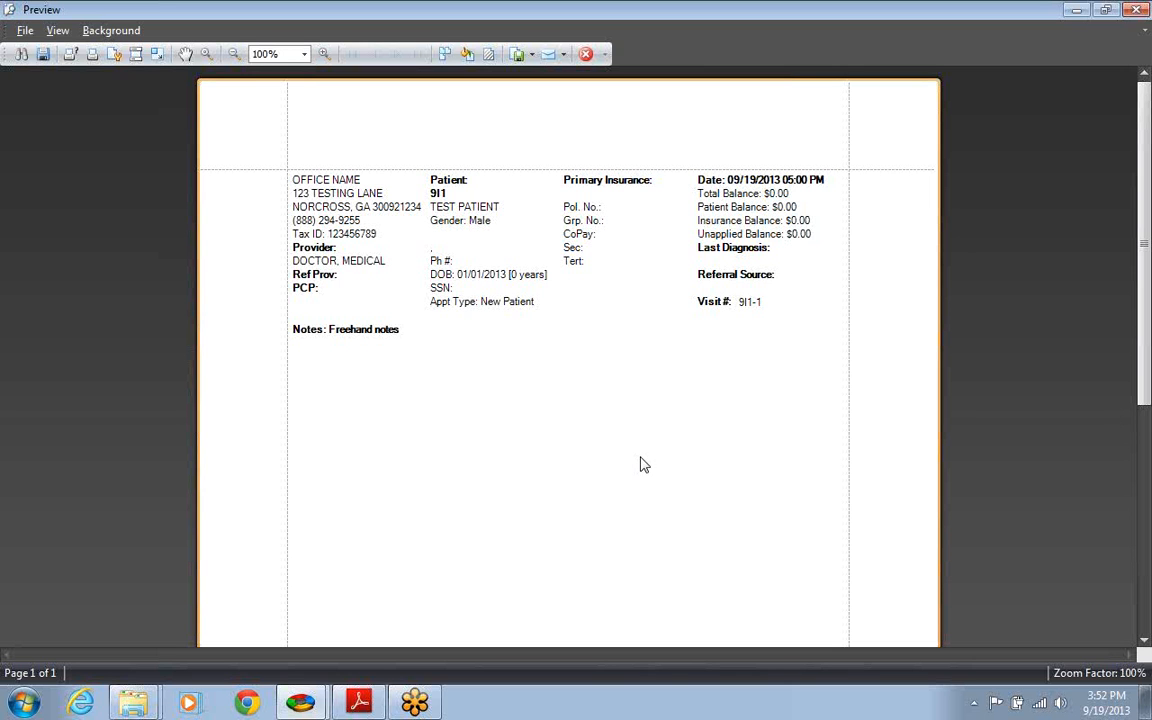
pyautogui.click(1137, 10)
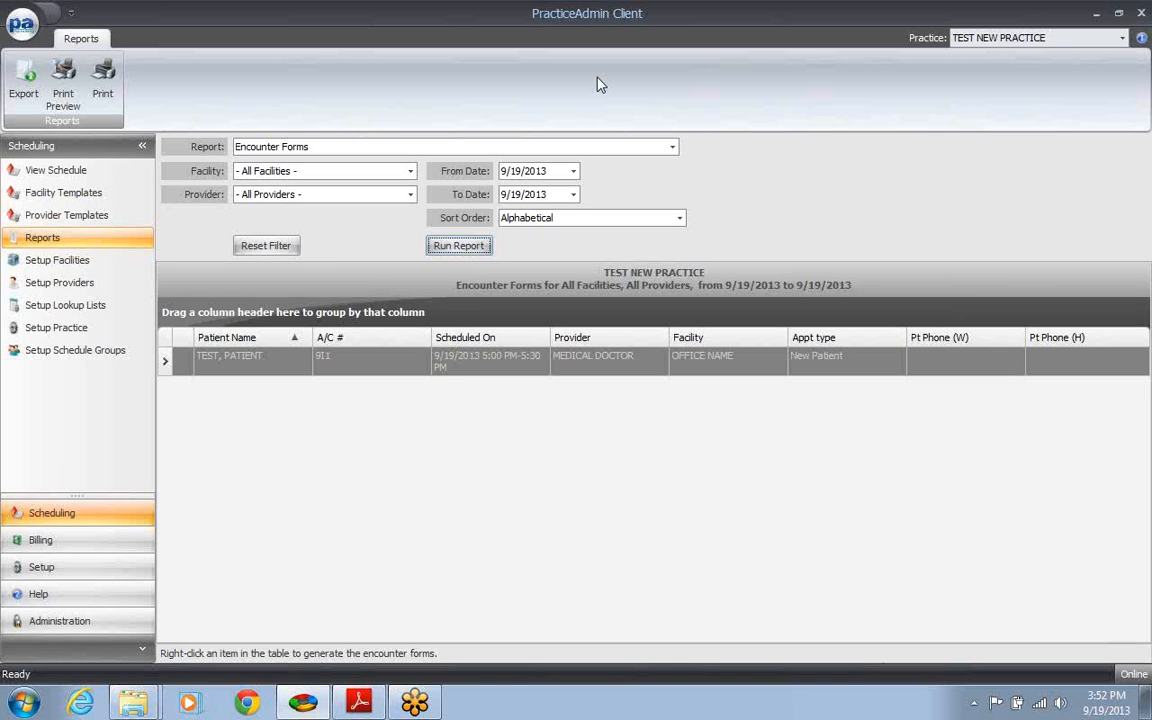
pyautogui.click(90, 173)
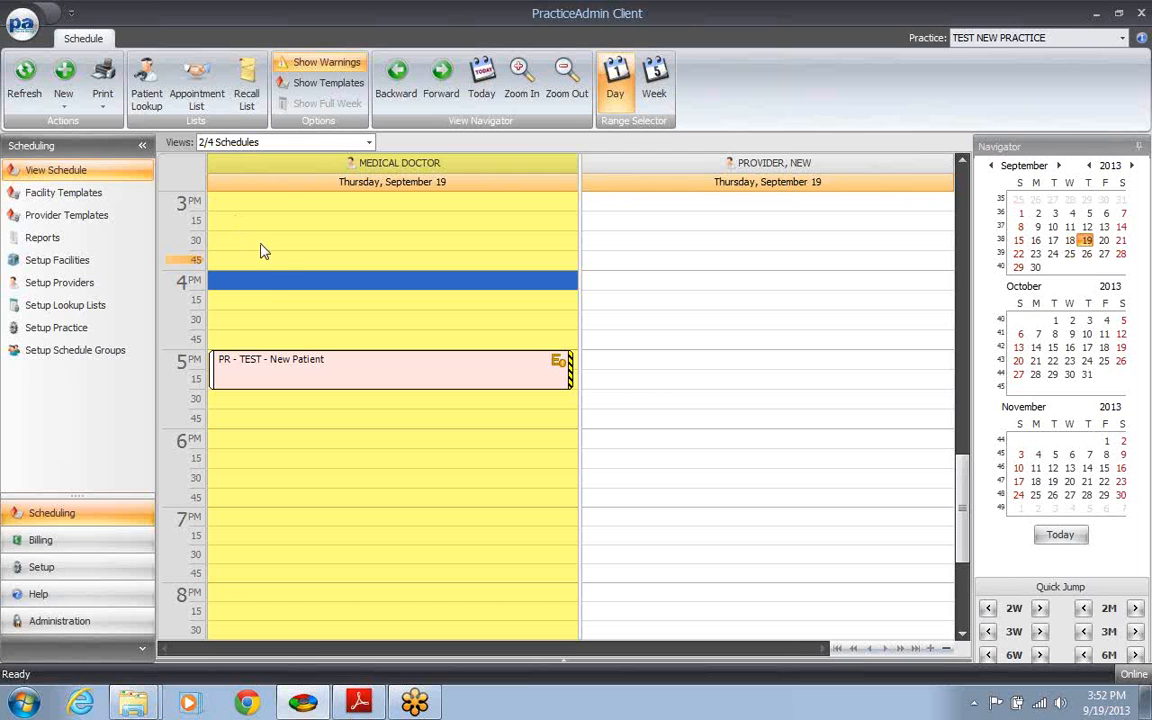
# Review the options for creating a new appointment or recall, and switch to training doc.pdf in Adobe Reader
pyautogui.click(64, 100)
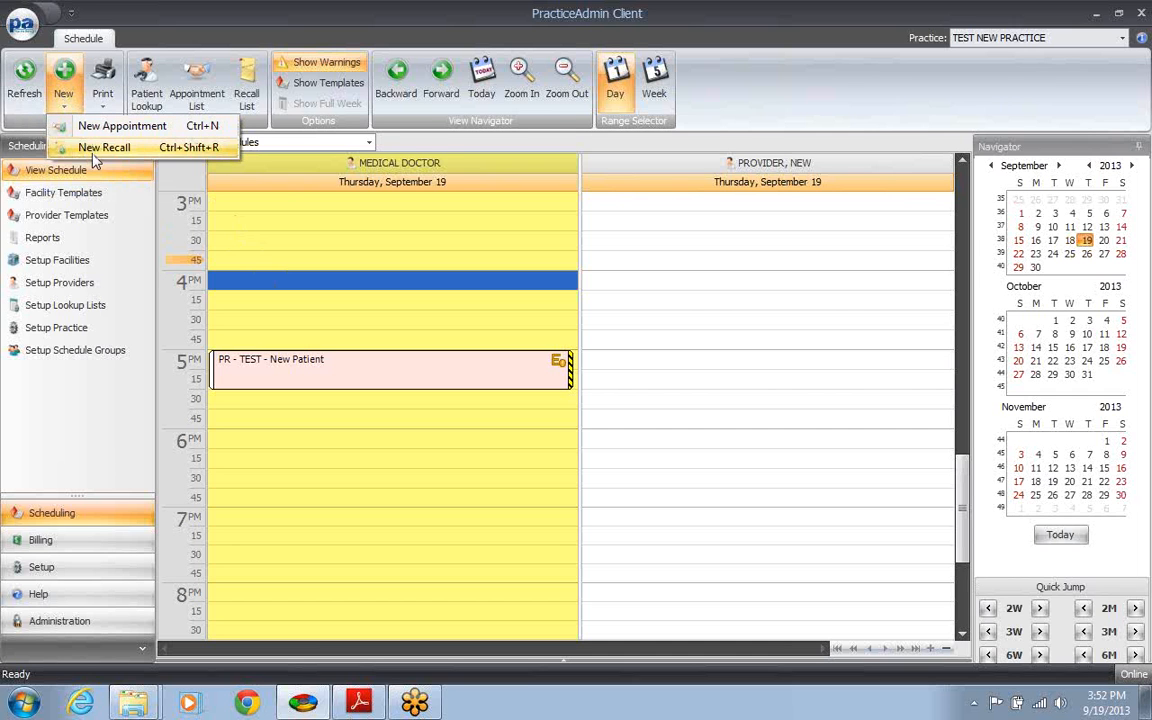
pyautogui.click(76, 98)
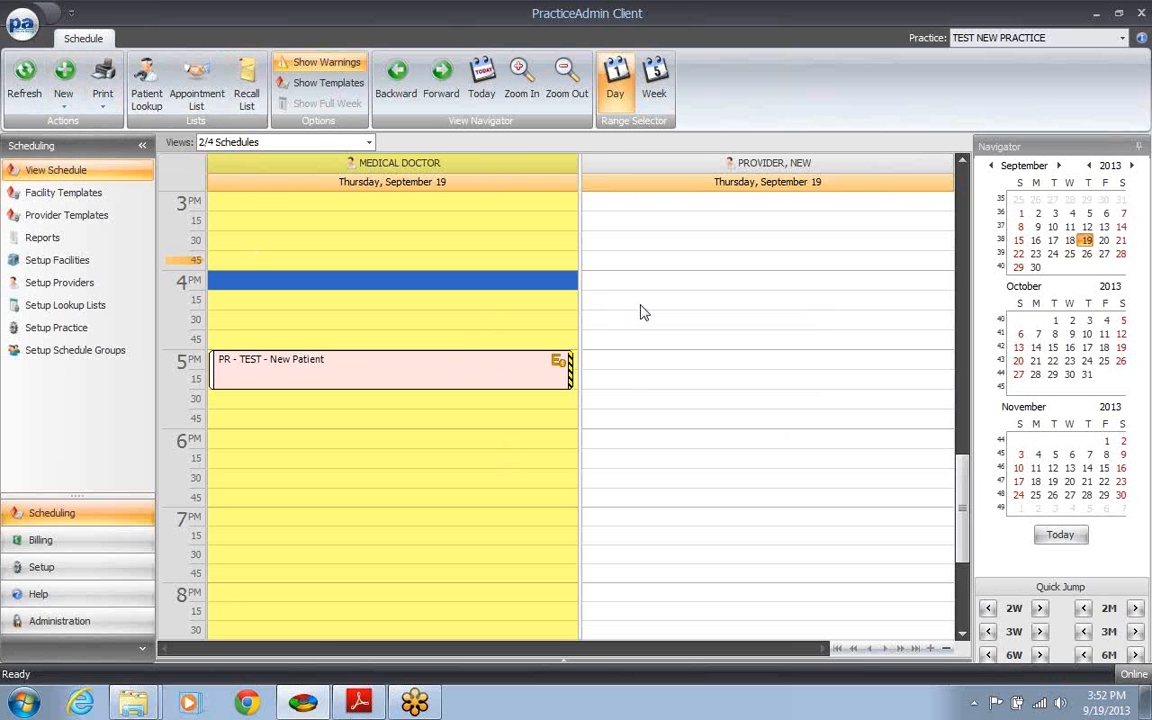
pyautogui.click(362, 705)
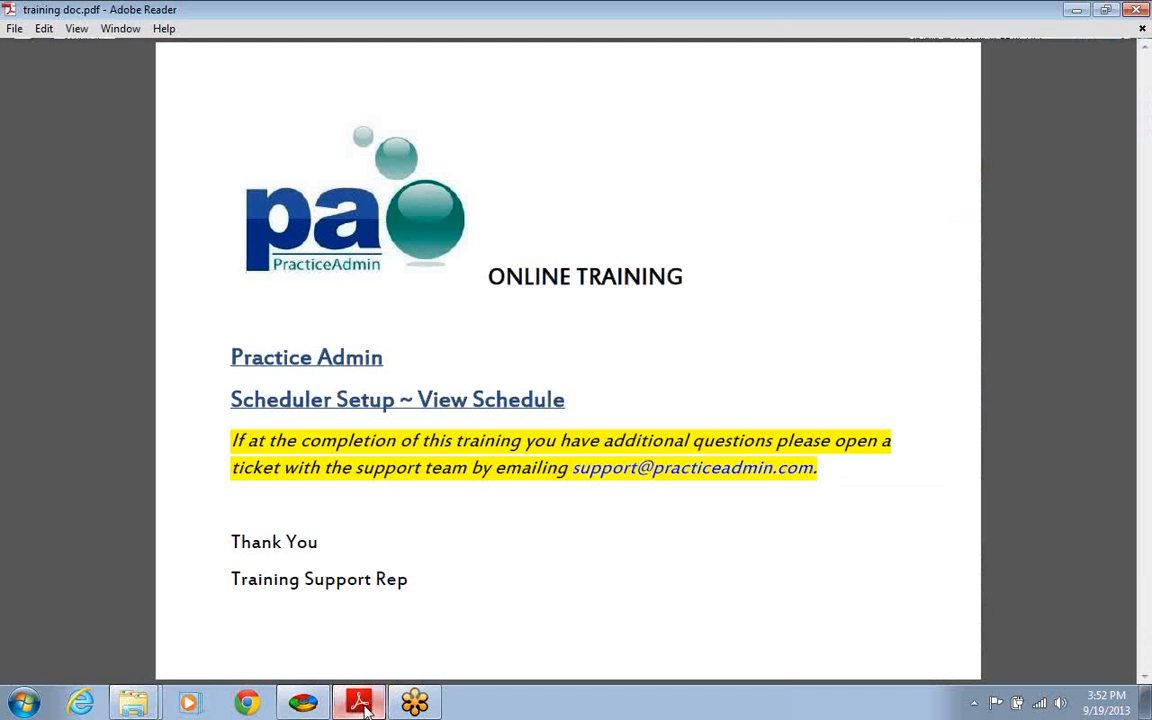